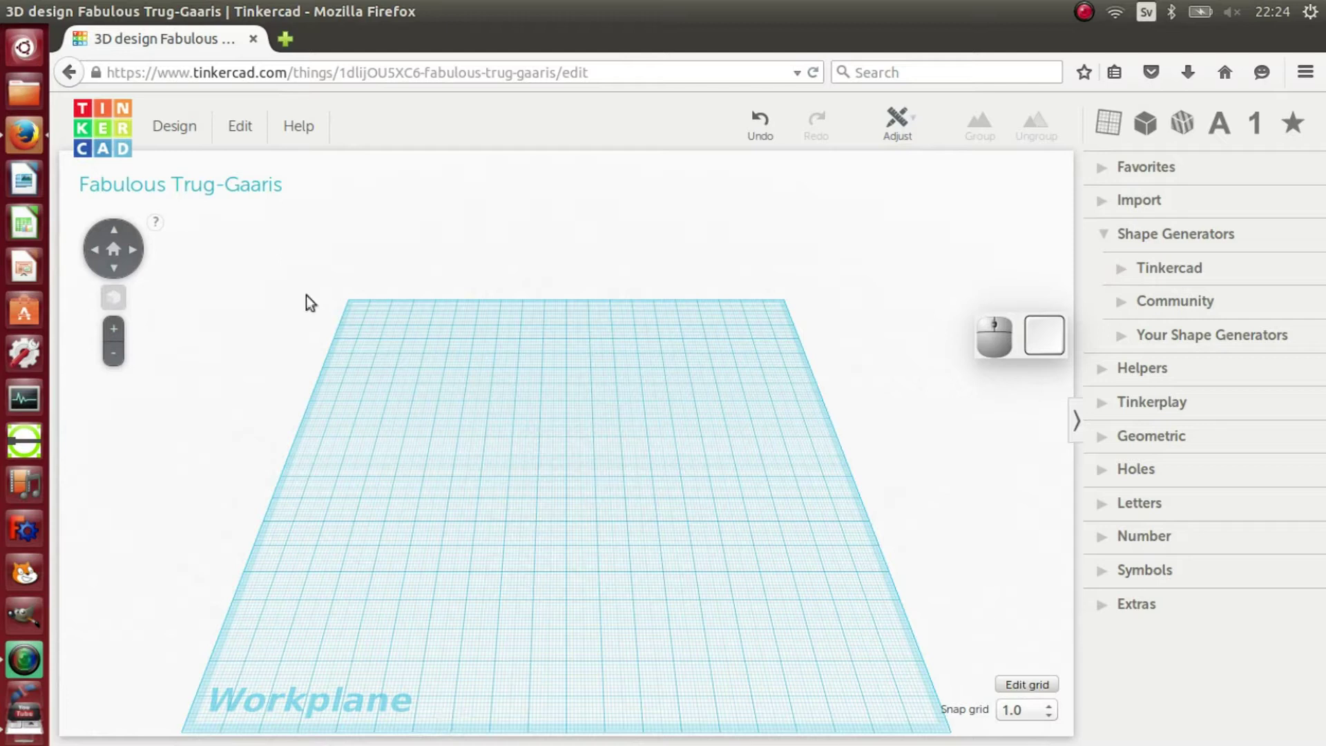
- Orbit, zoom and pan the view to frame the empty workplane
click(134, 250)
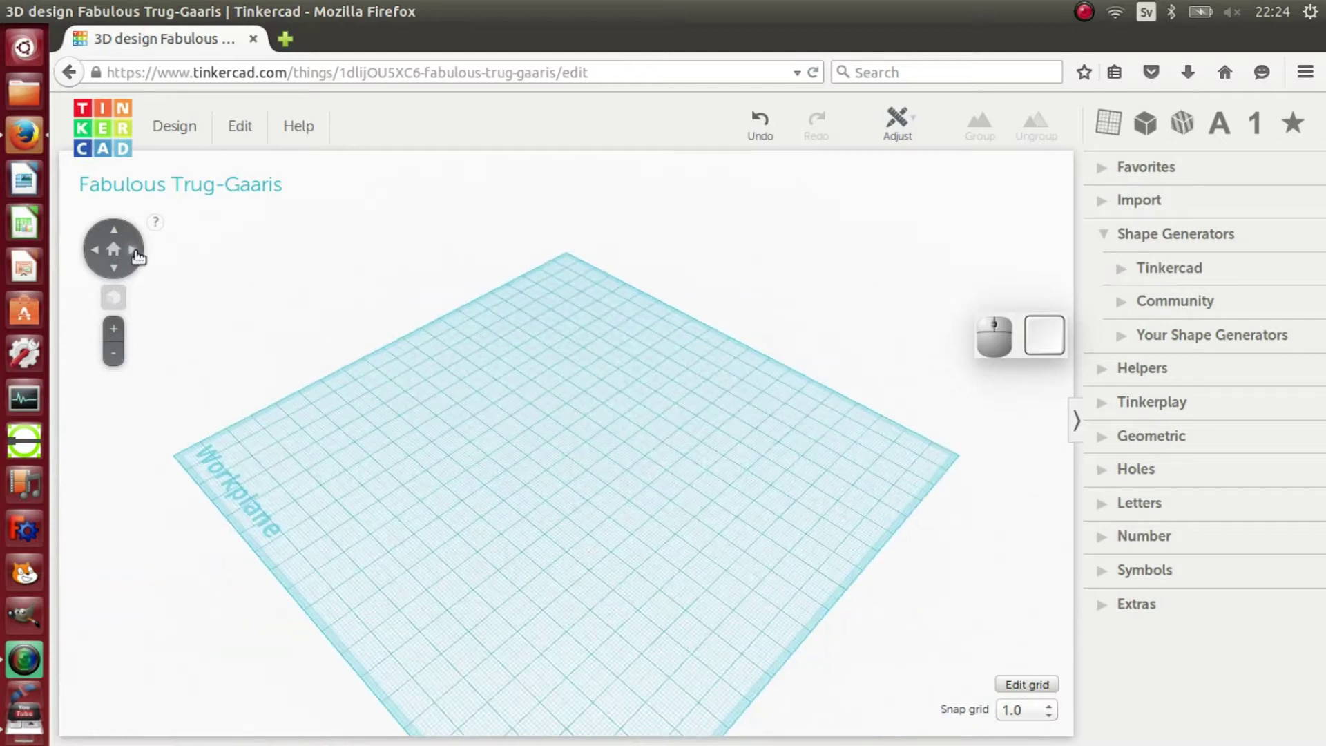
click(94, 251)
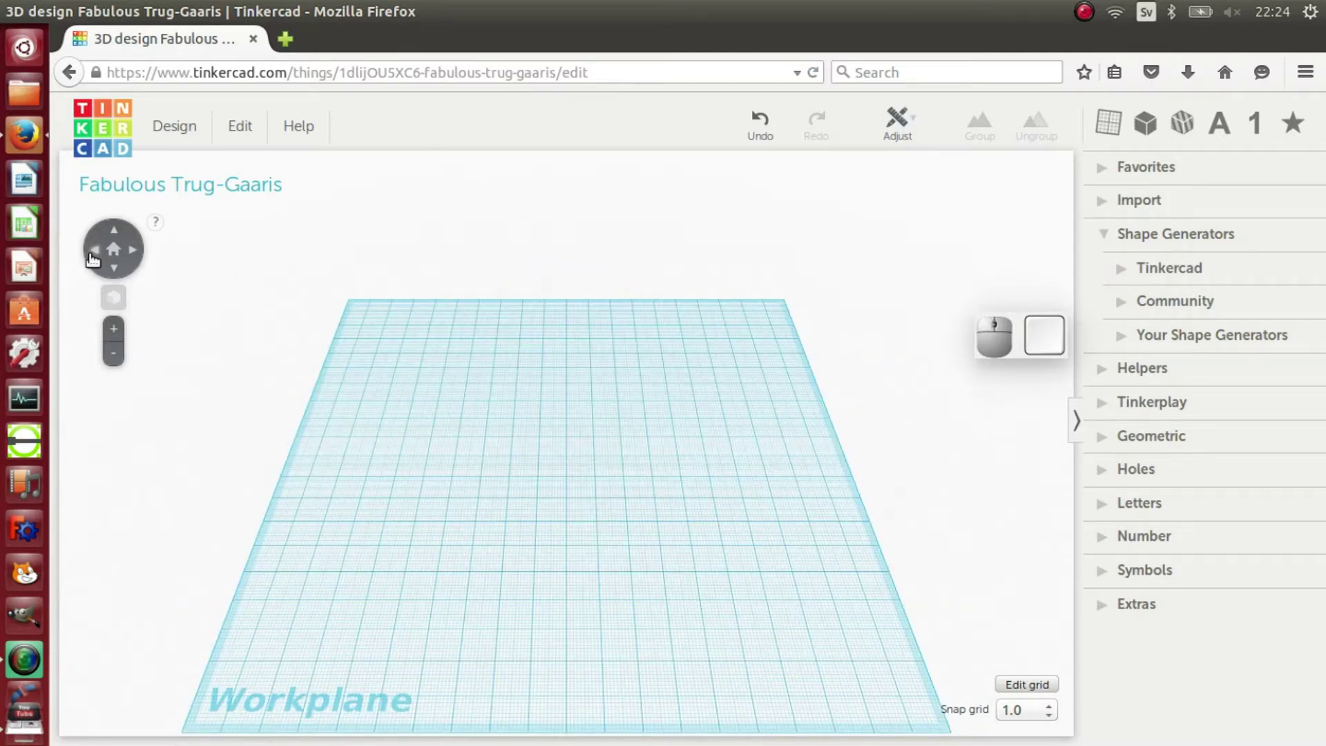
click(94, 257)
click(114, 271)
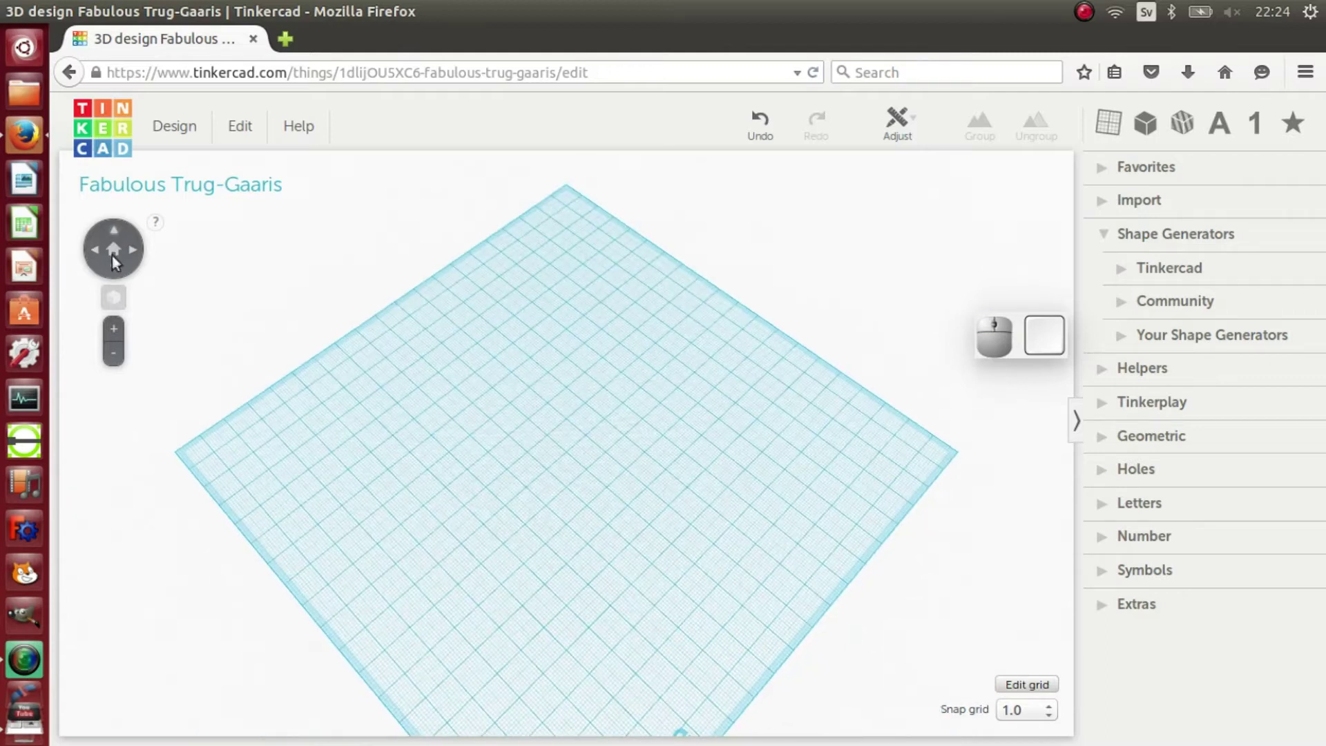
click(114, 273)
click(114, 296)
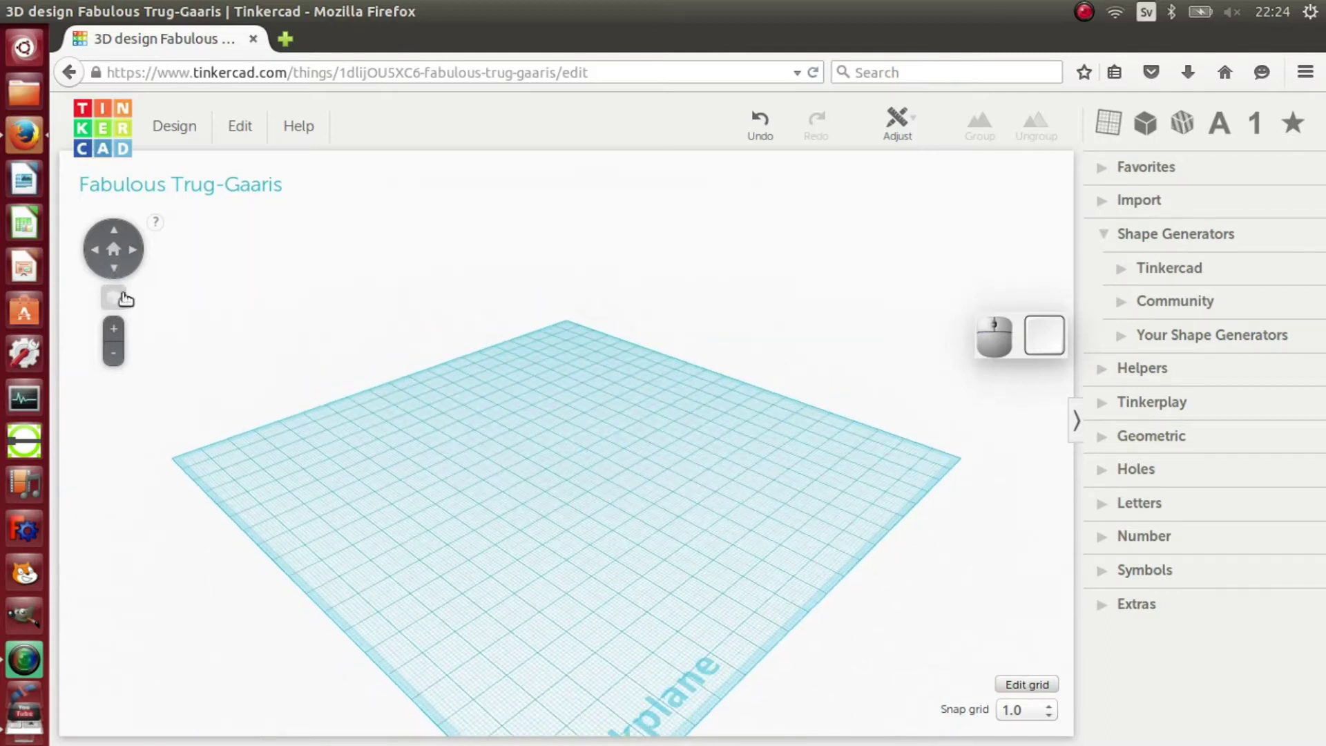
click(115, 329)
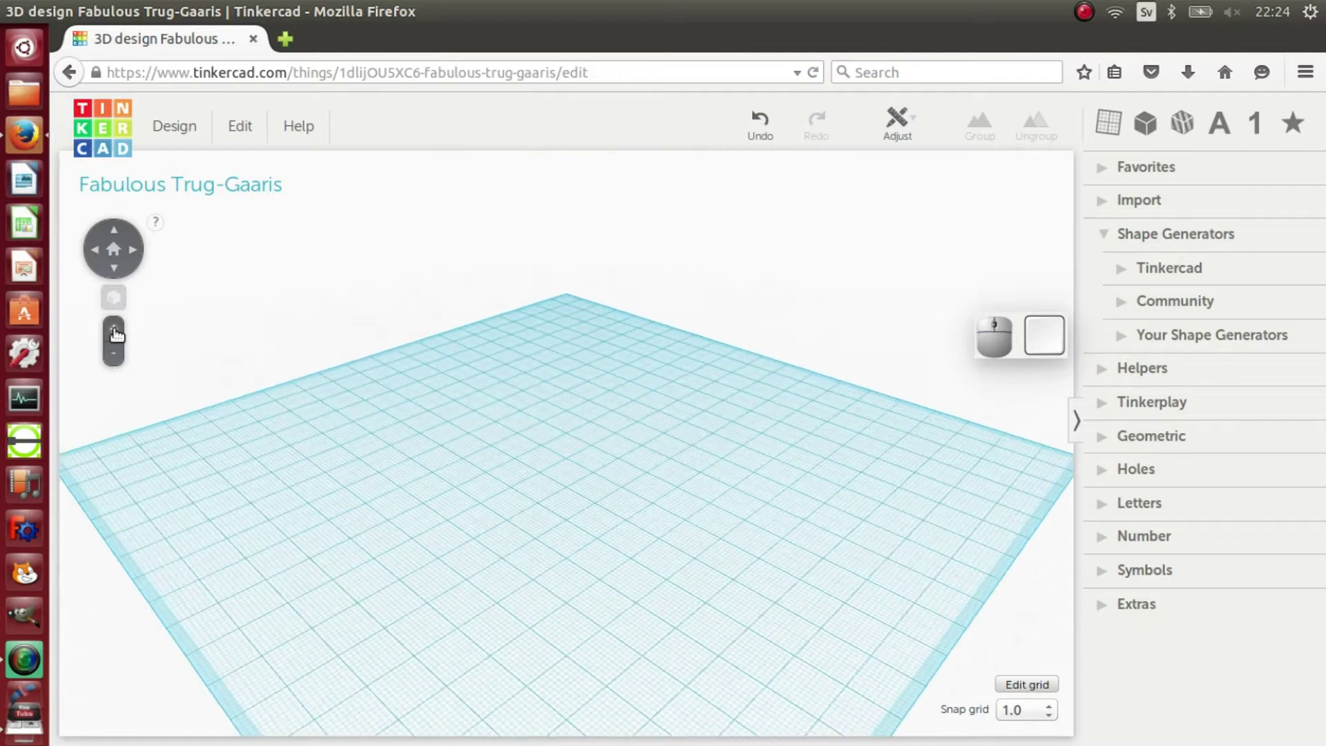
scroll(612, 445, down, 1)
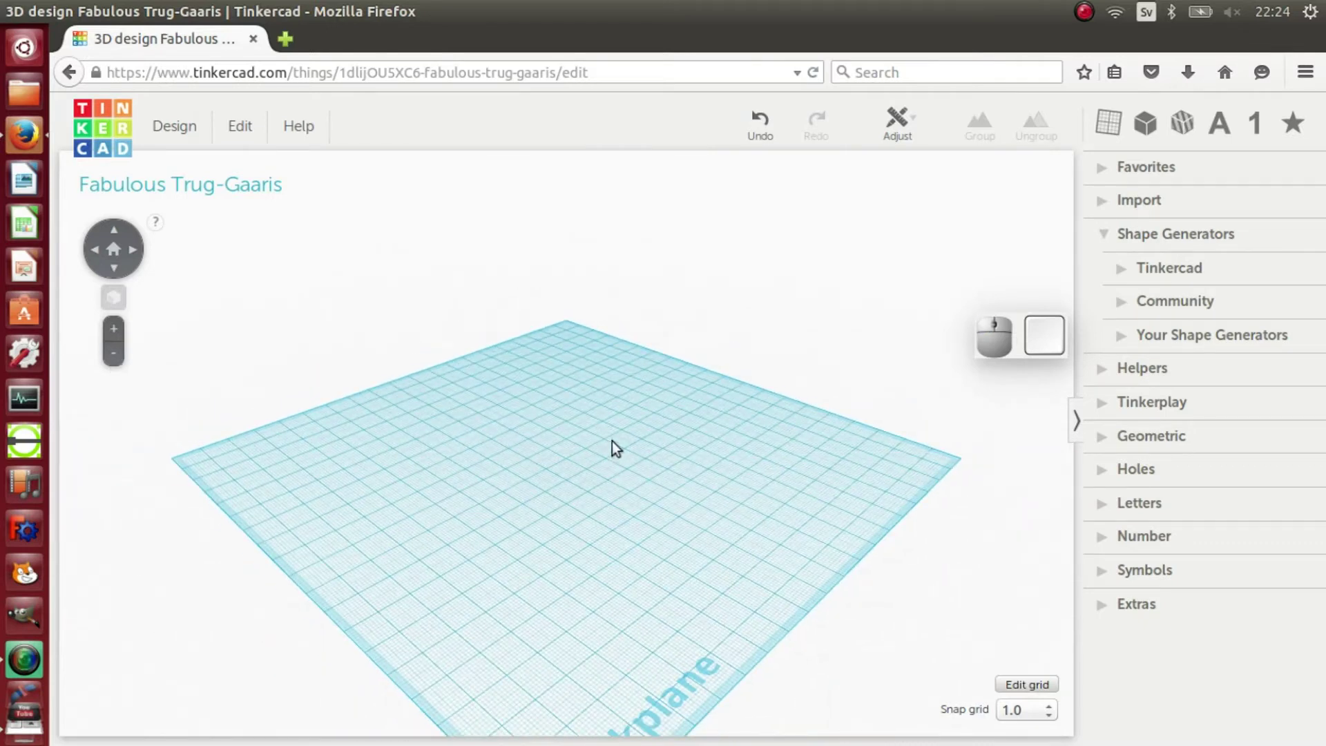
middle_drag(612, 440, 635, 411)
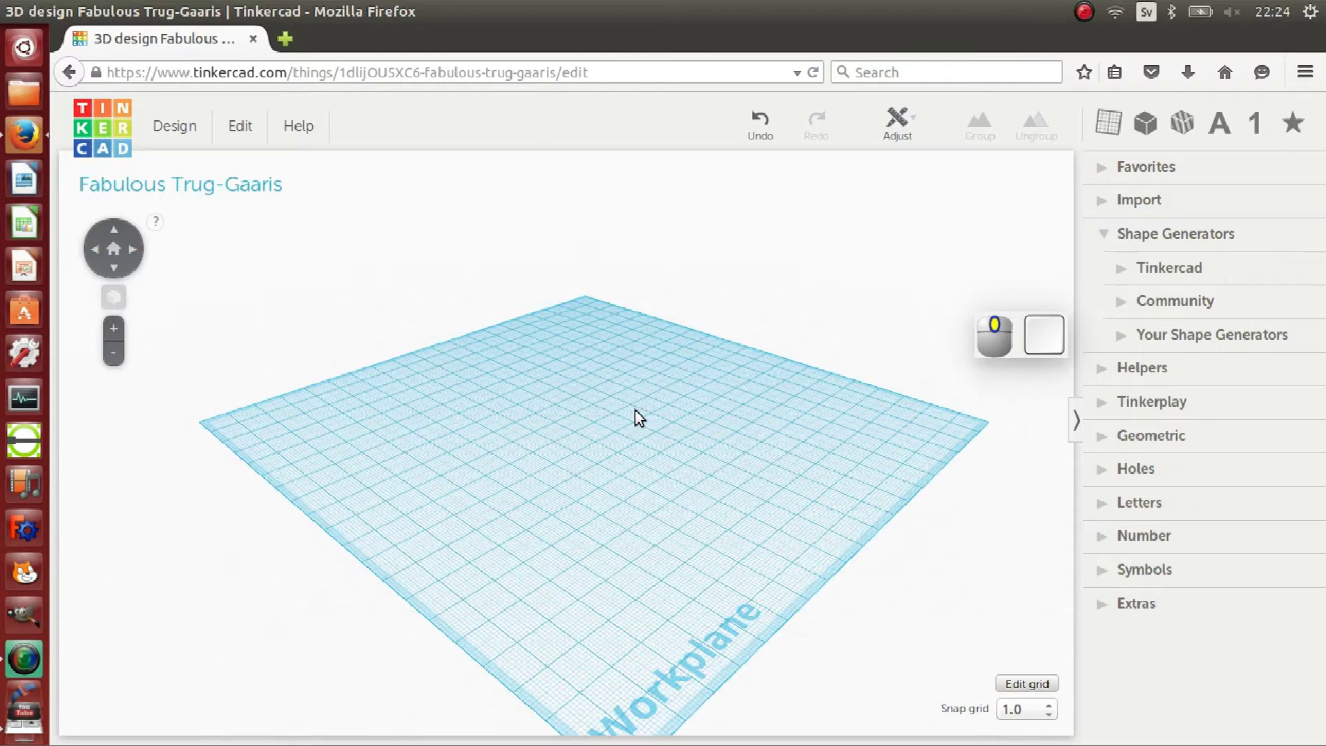
scroll(633, 414, down, 5)
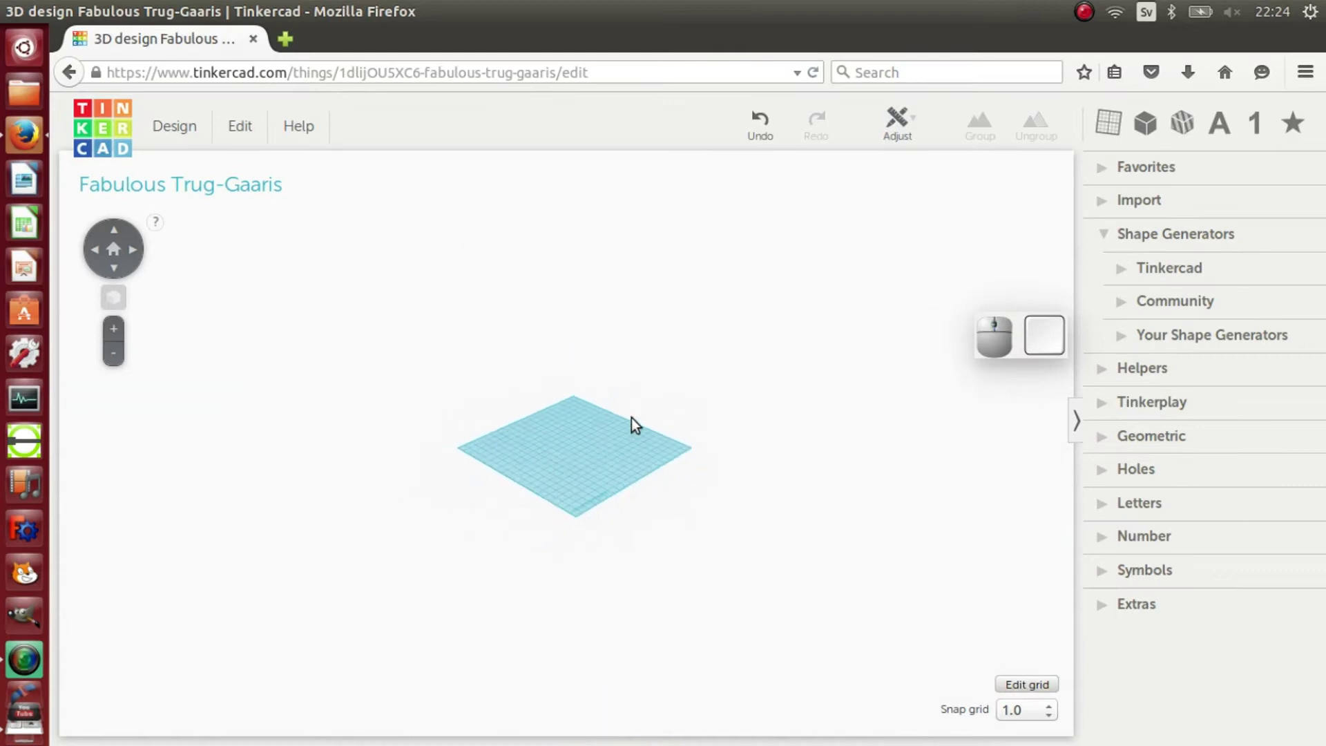
scroll(631, 418, up, 2)
scroll(631, 418, up, 3)
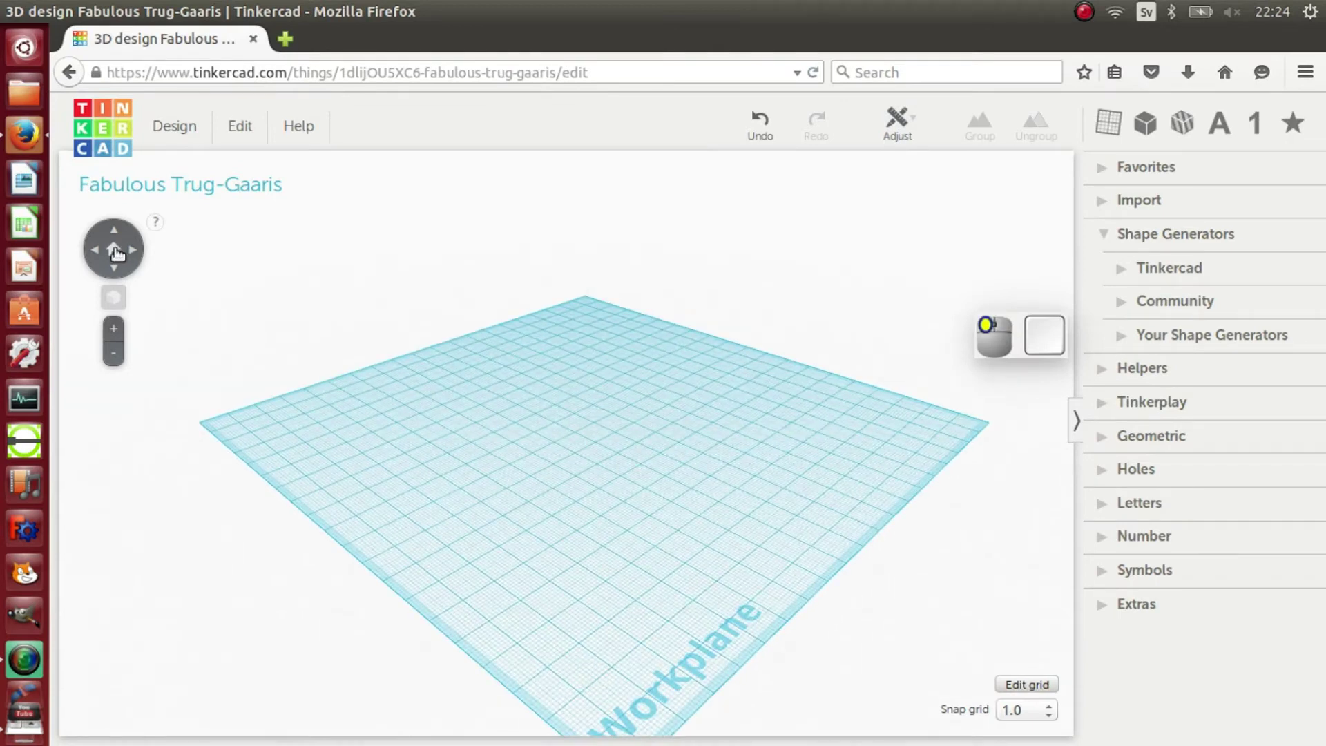
right_drag(986, 323, 964, 258)
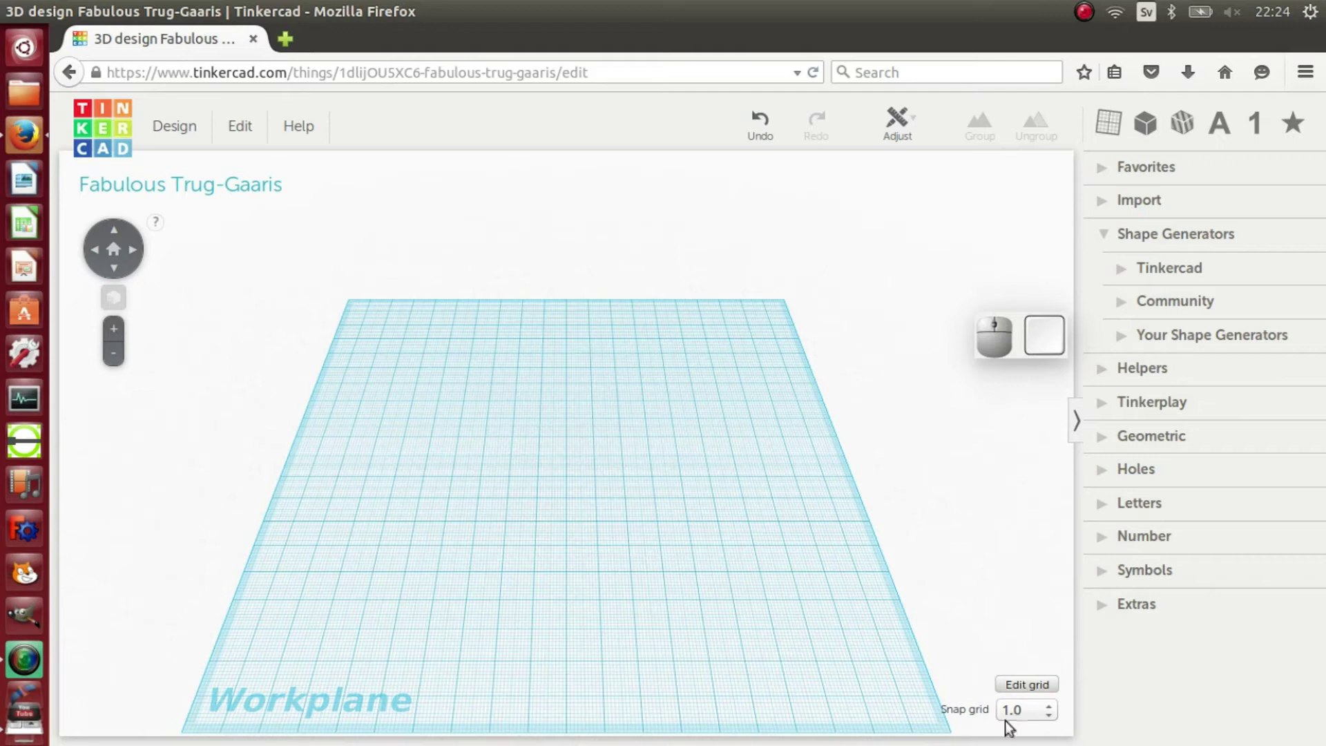
- Set the snap grid to 5.0 and expand the Geometric and Helpers shape categories
click(1052, 710)
click(1021, 689)
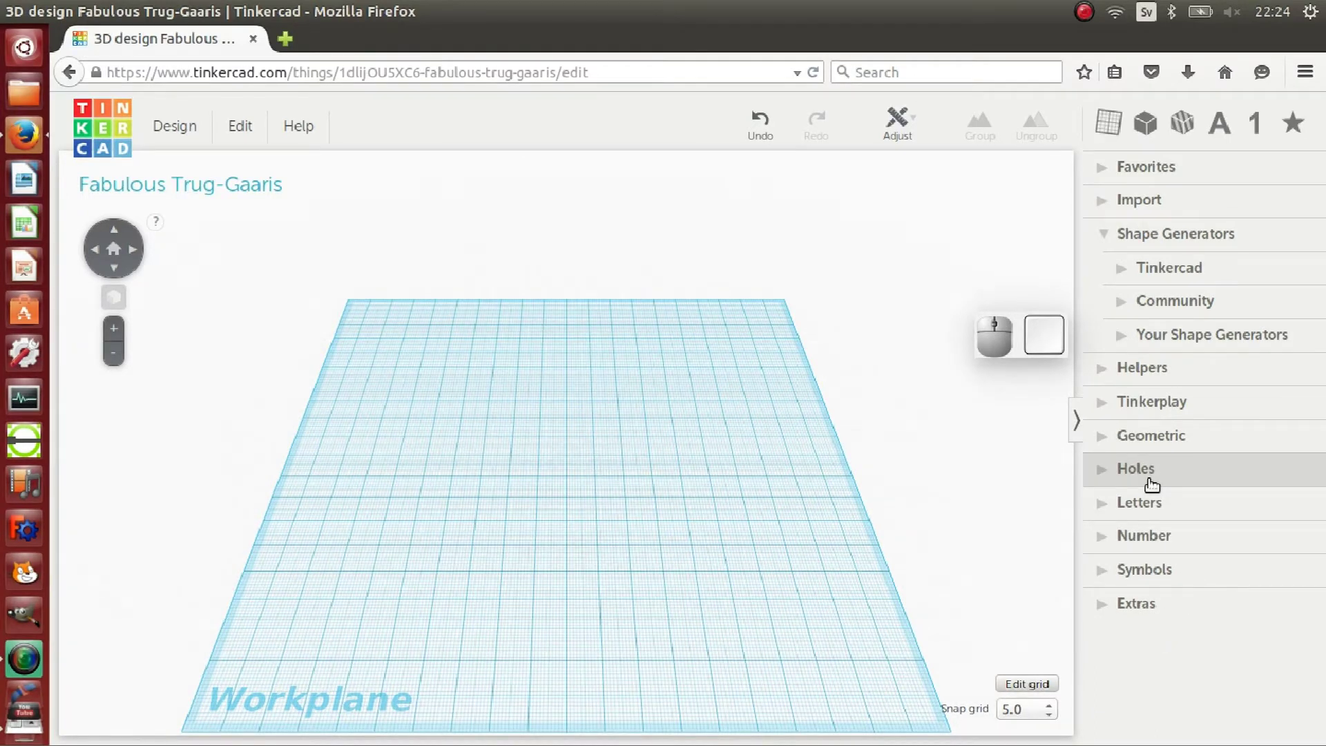
click(1102, 446)
click(1101, 370)
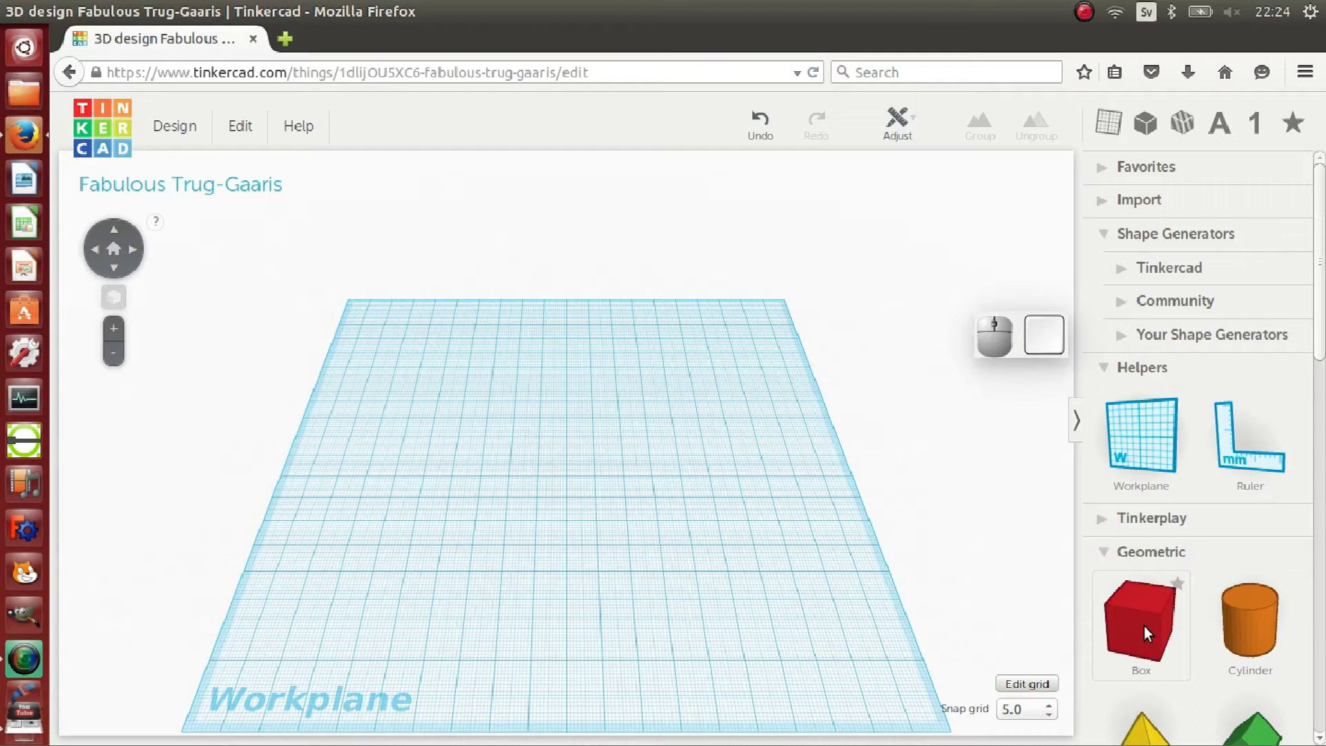
- Drop a red Box onto the workplane and zoom in on it
drag(1144, 626, 505, 455)
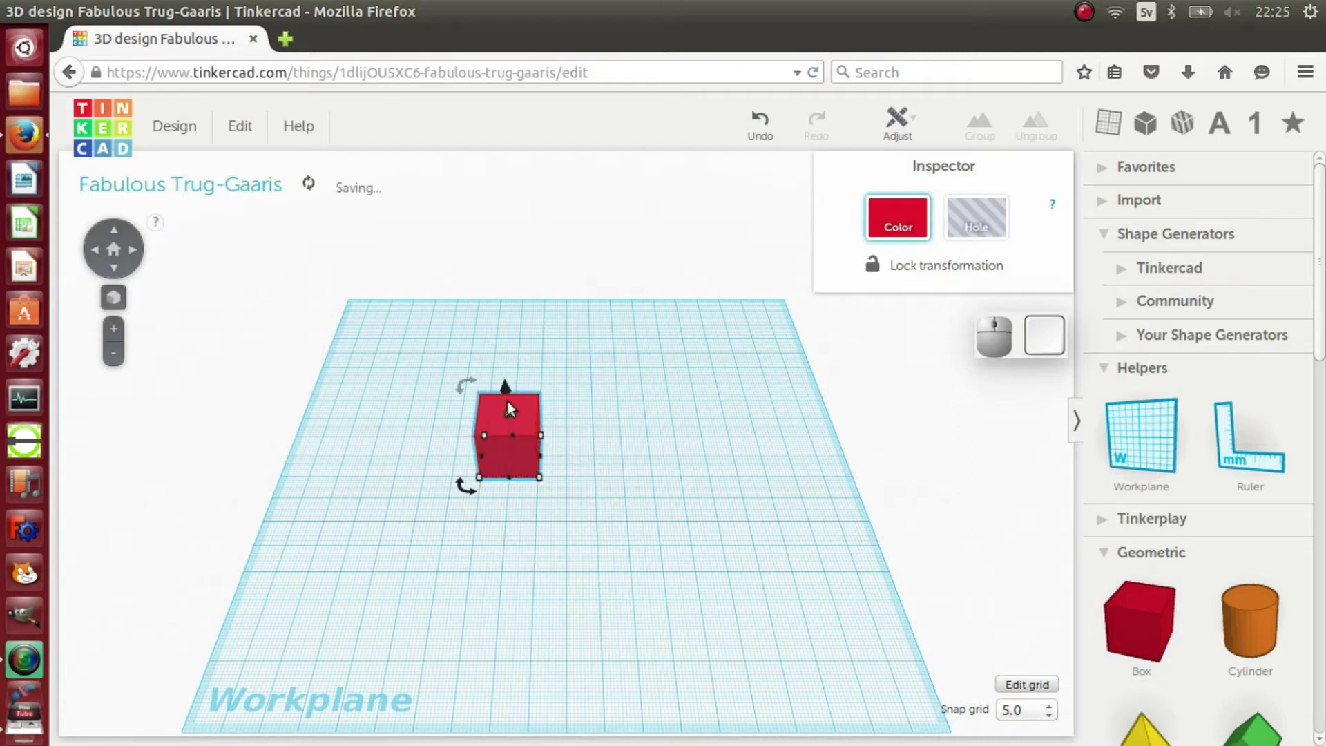
mouse_move(511, 414)
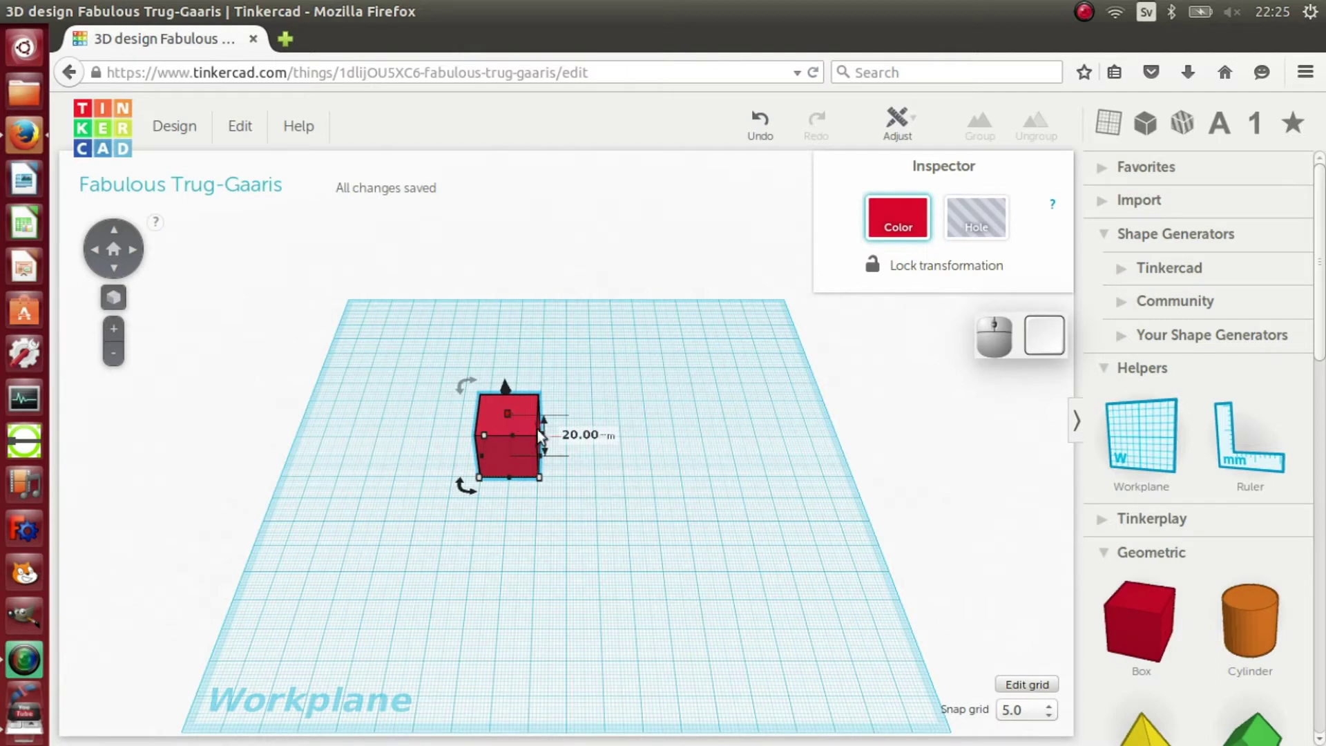
scroll(558, 479, up, 2)
scroll(560, 478, up, 2)
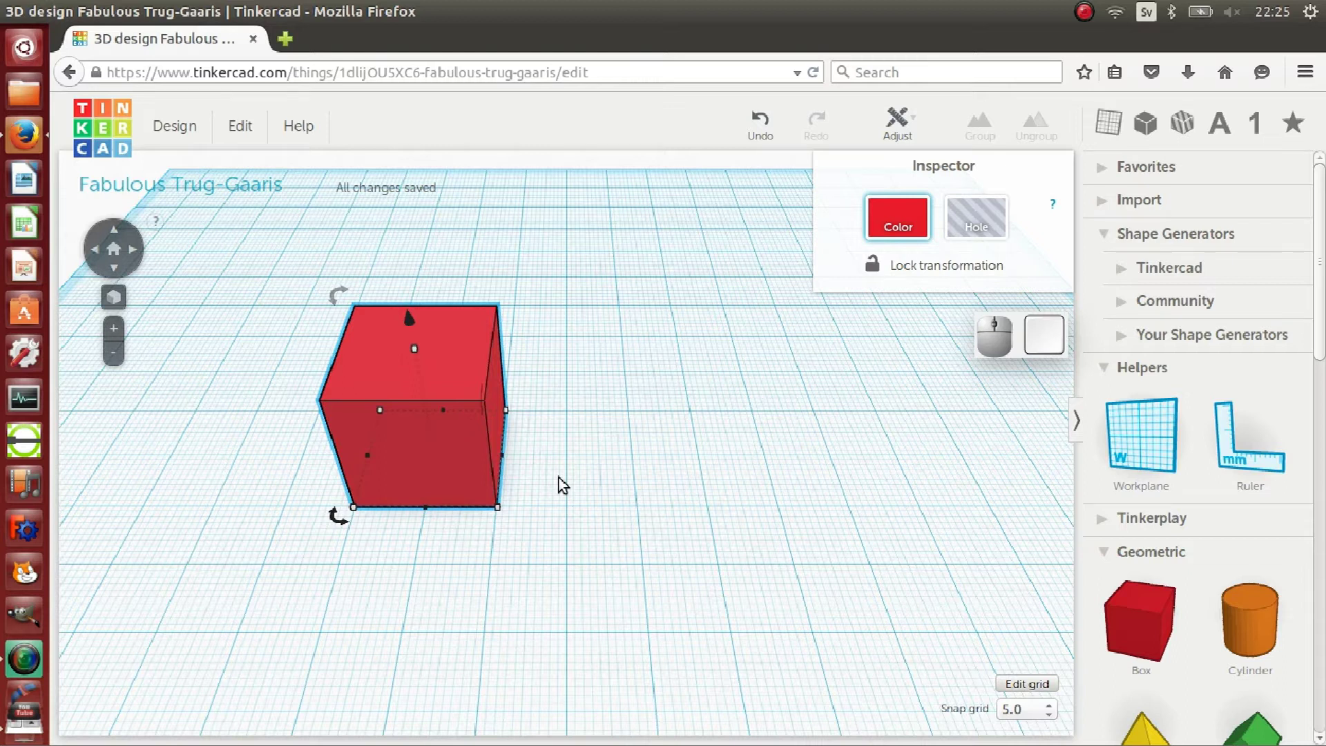
- Resize the box to 10 mm tall, stretch it wider, and make it 75 mm deep
click(415, 349)
drag(415, 348, 431, 407)
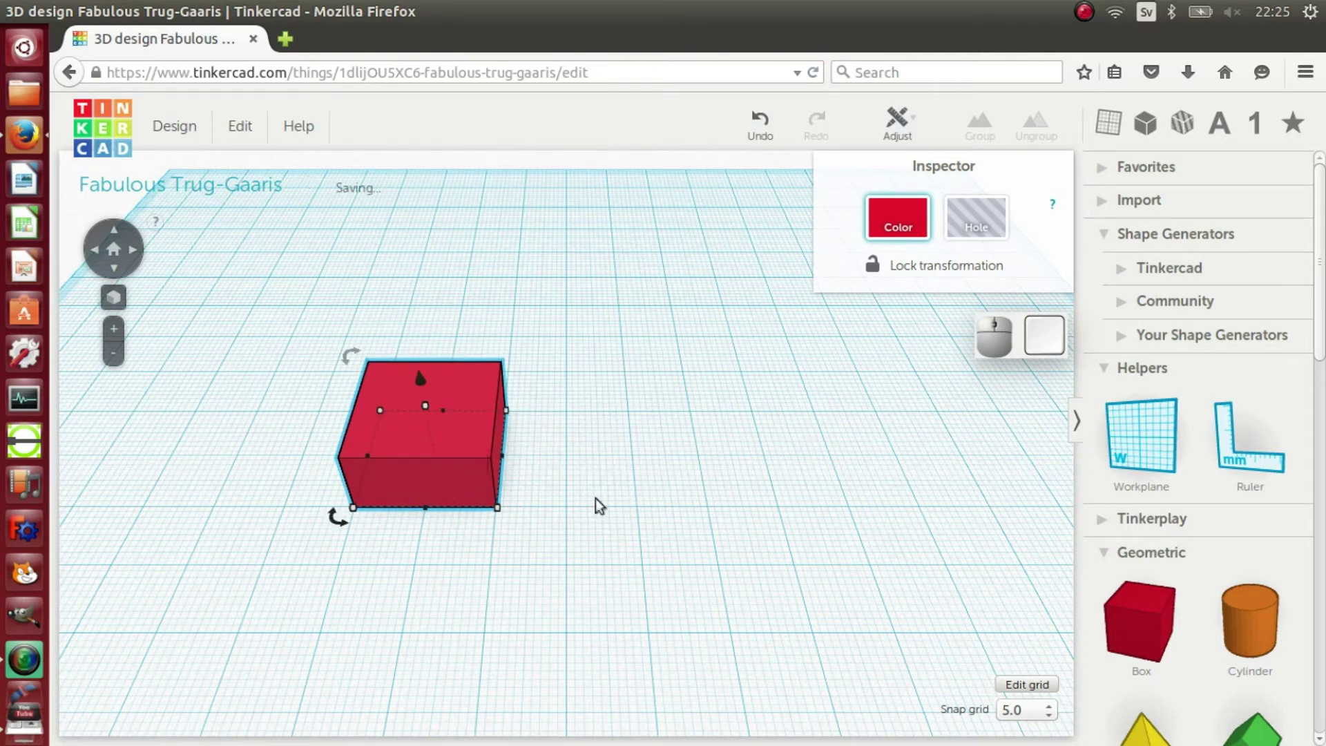
drag(504, 457, 757, 461)
scroll(677, 625, down, 3)
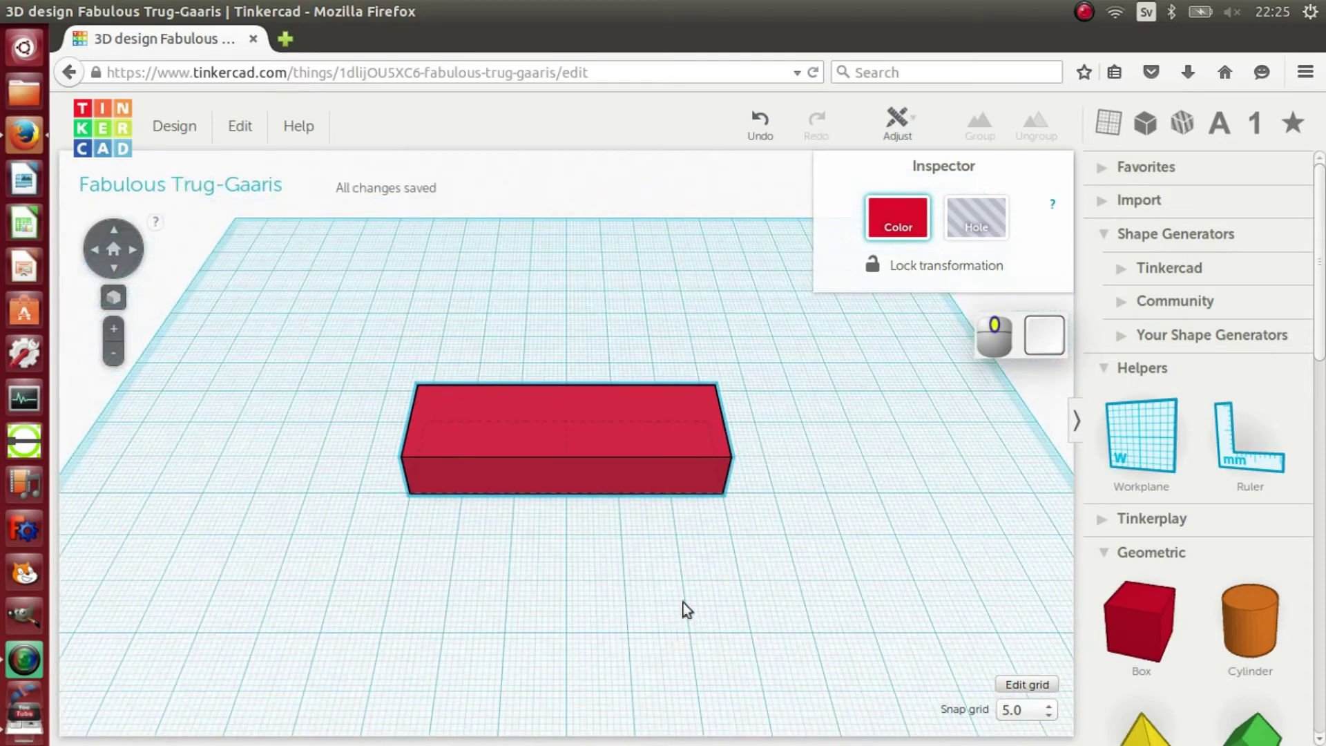
middle_drag(685, 601, 677, 504)
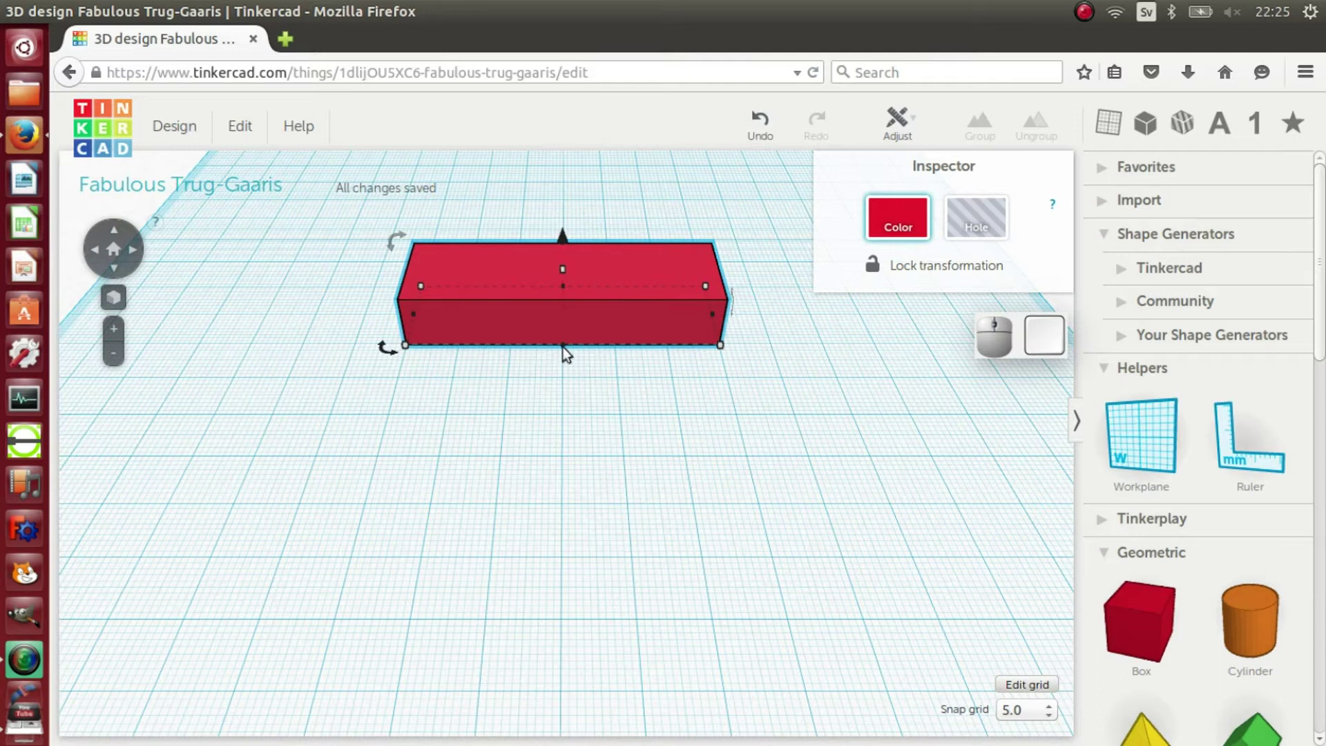
mouse_move(565, 351)
drag(561, 346, 560, 639)
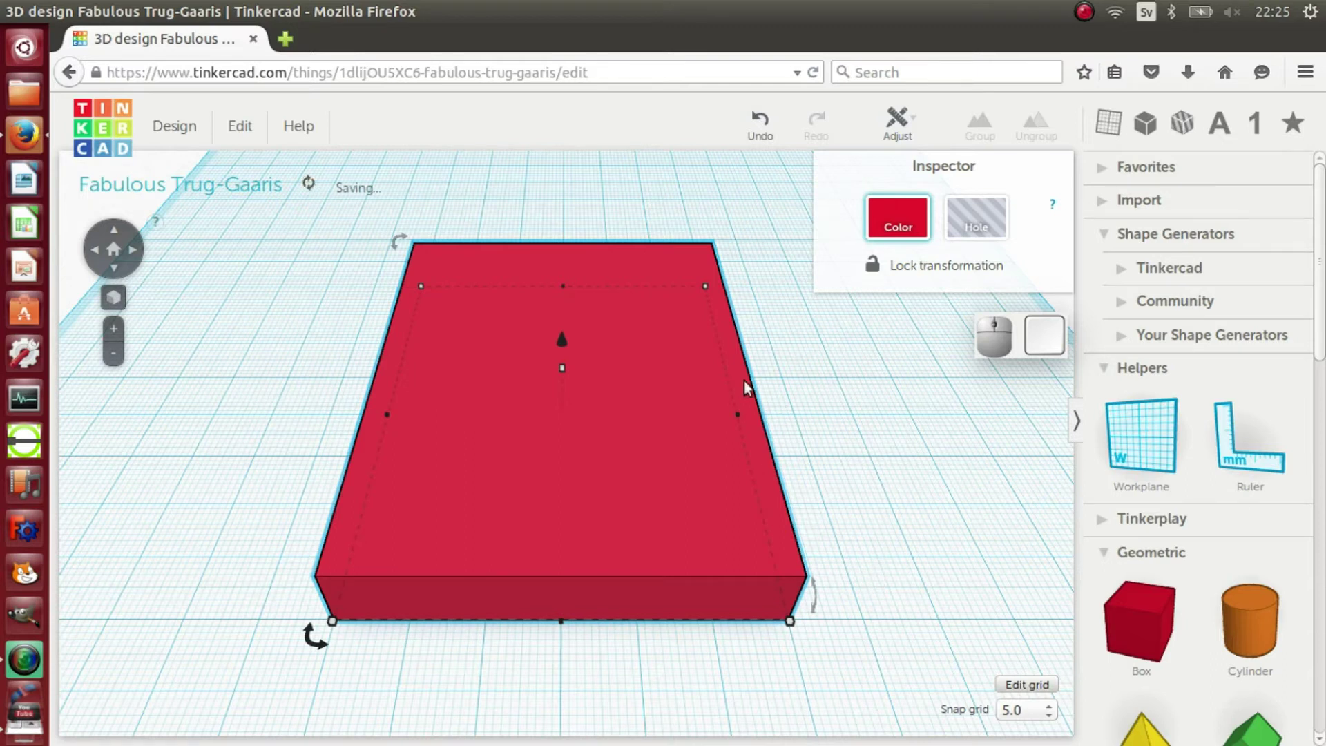
scroll(733, 408, down, 2)
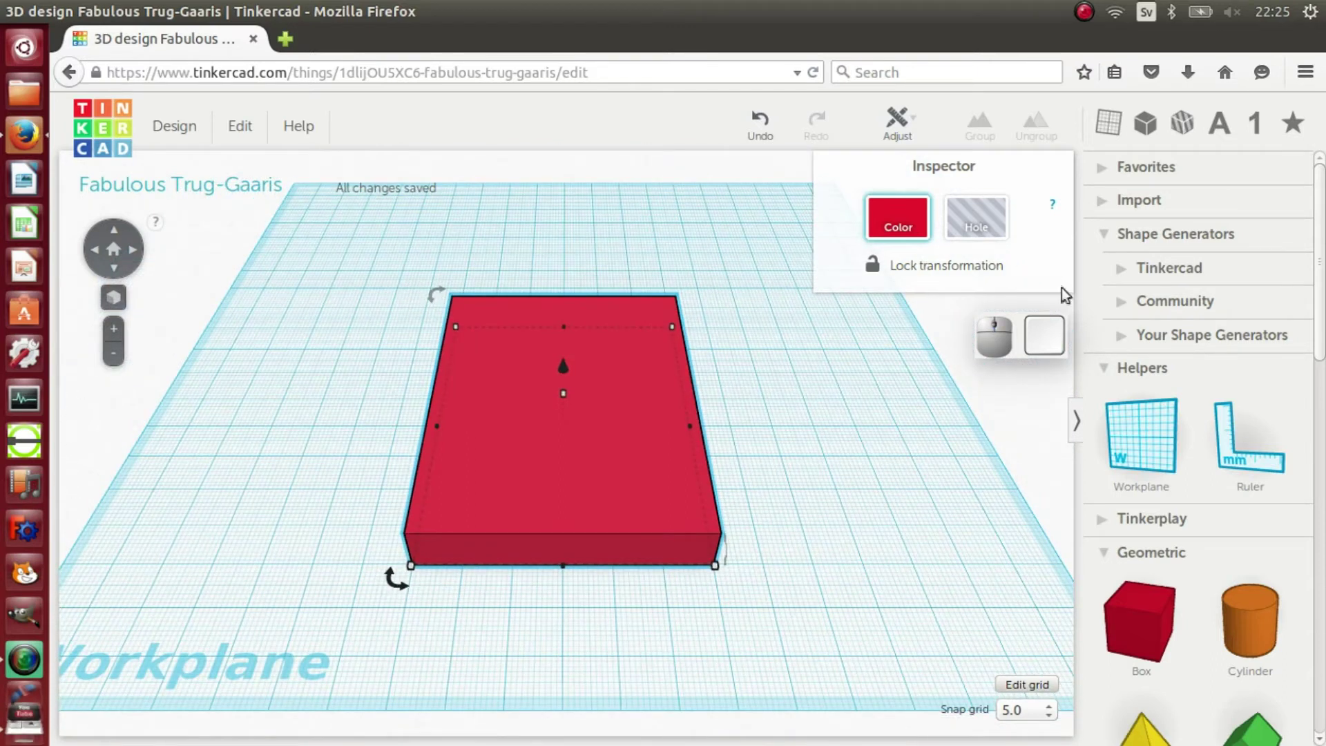
- Set a workplane on the slab's top face and orbit around to check it
click(1148, 450)
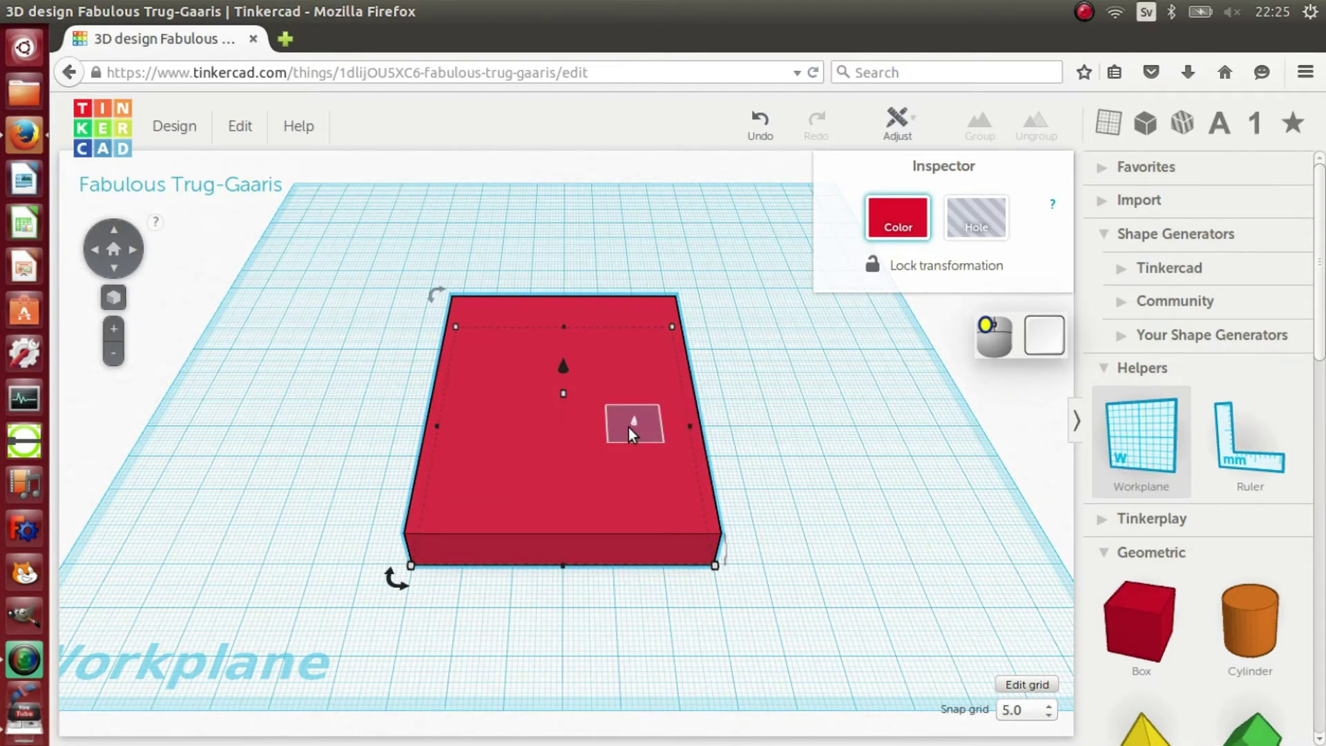
click(629, 429)
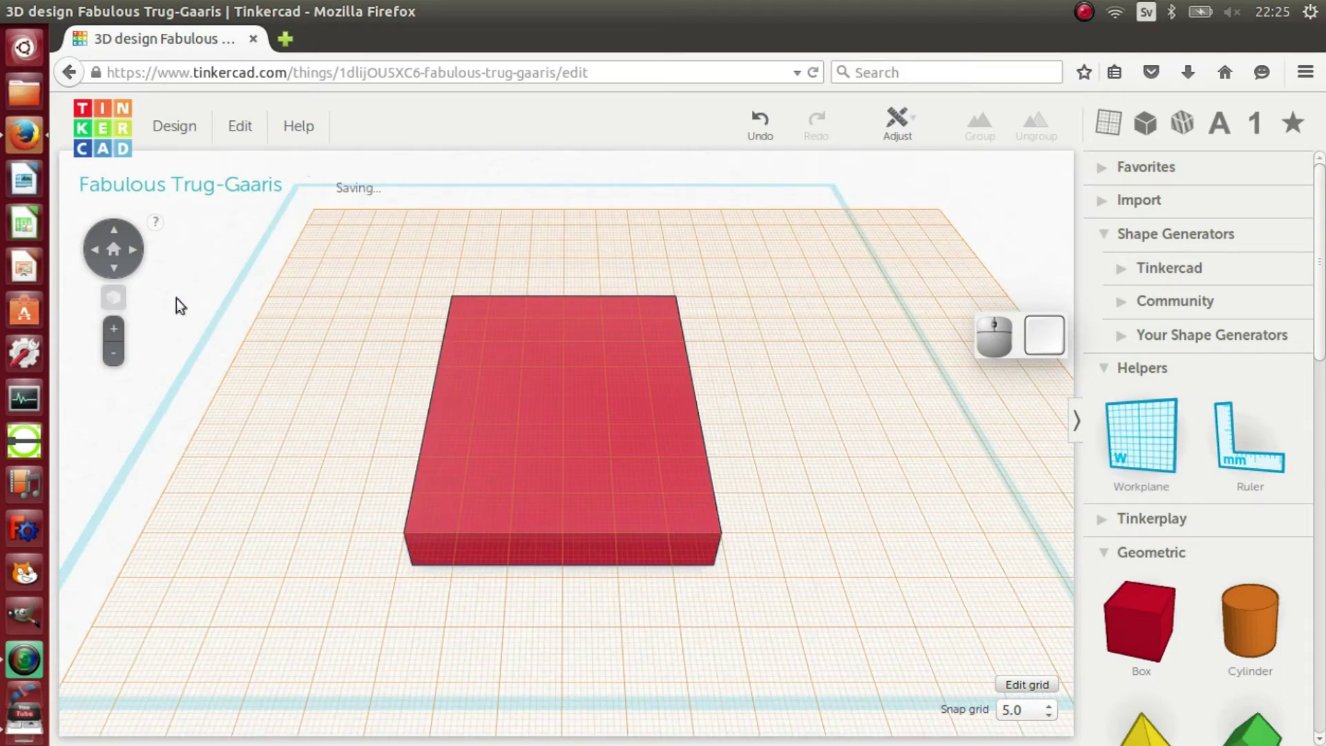
click(125, 268)
click(119, 269)
click(117, 270)
click(119, 269)
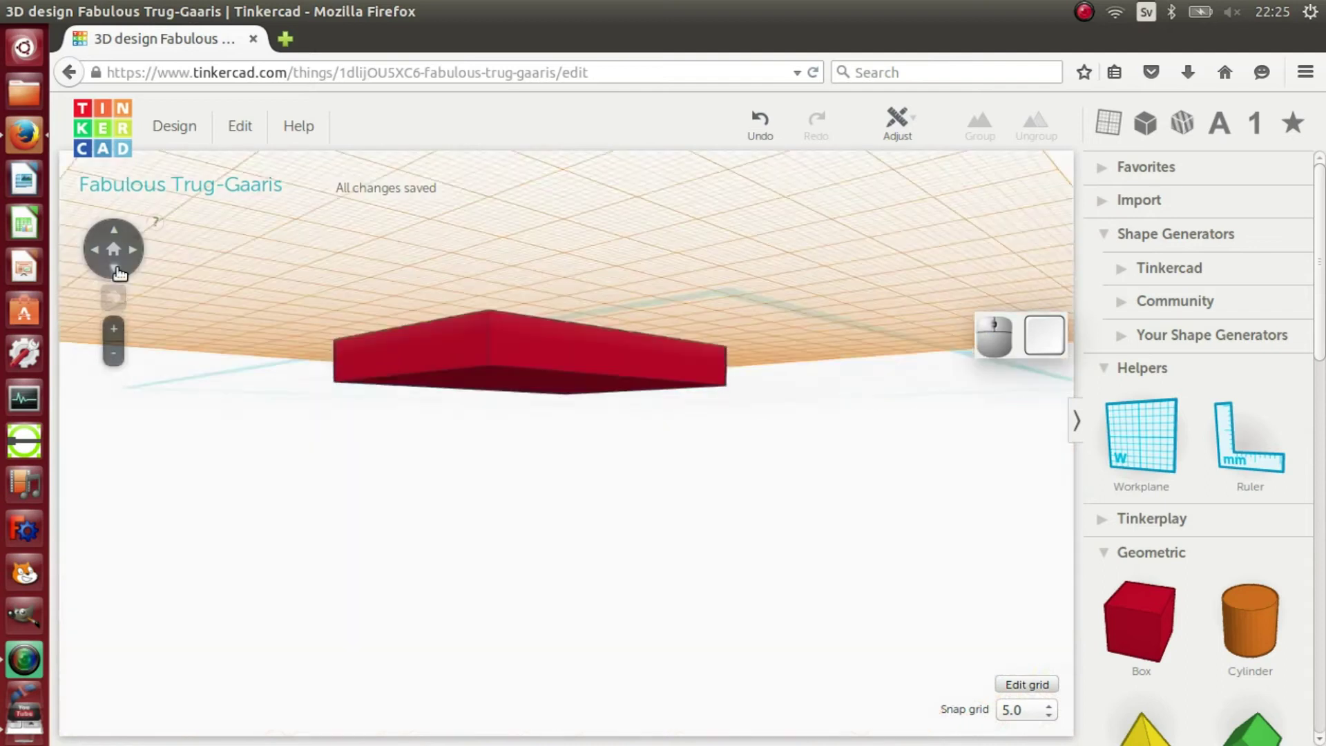
click(117, 237)
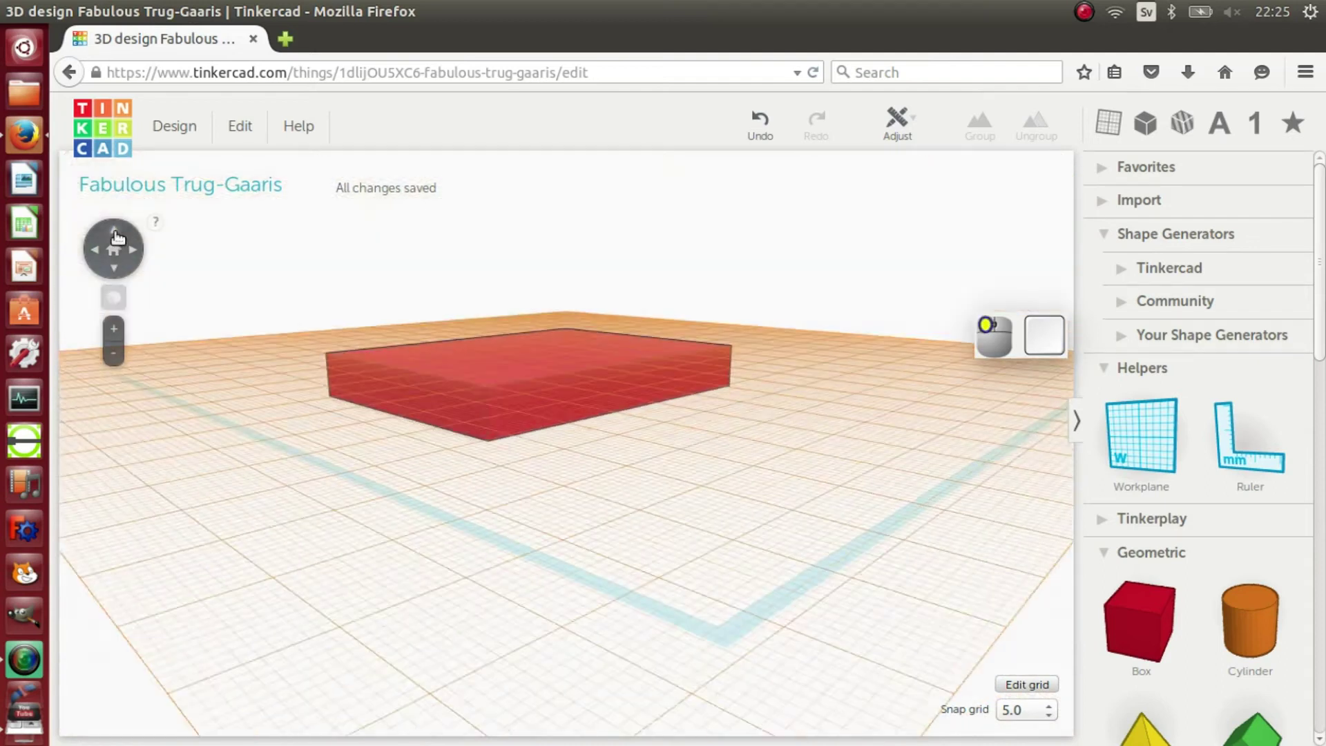
click(118, 238)
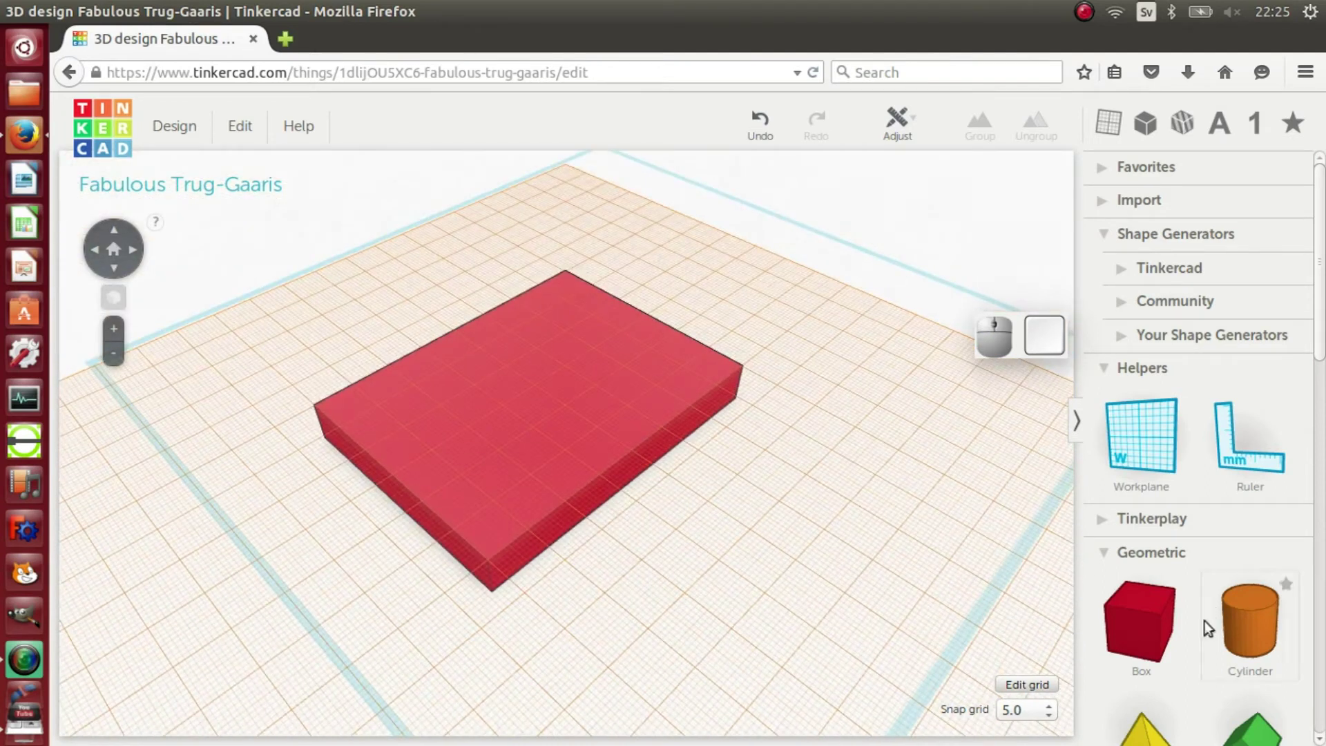
- Drop a second red Box onto the workplane on top of the slab
drag(1153, 633, 538, 317)
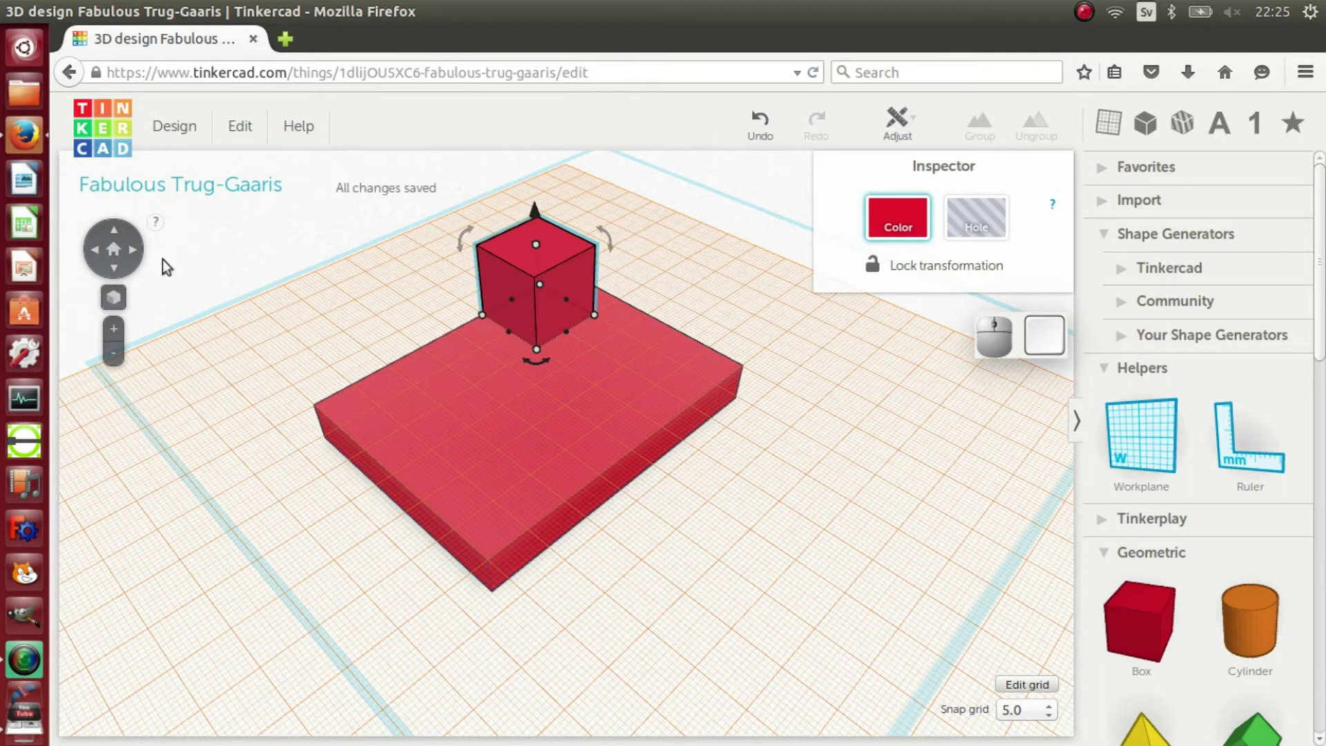
mouse_move(564, 332)
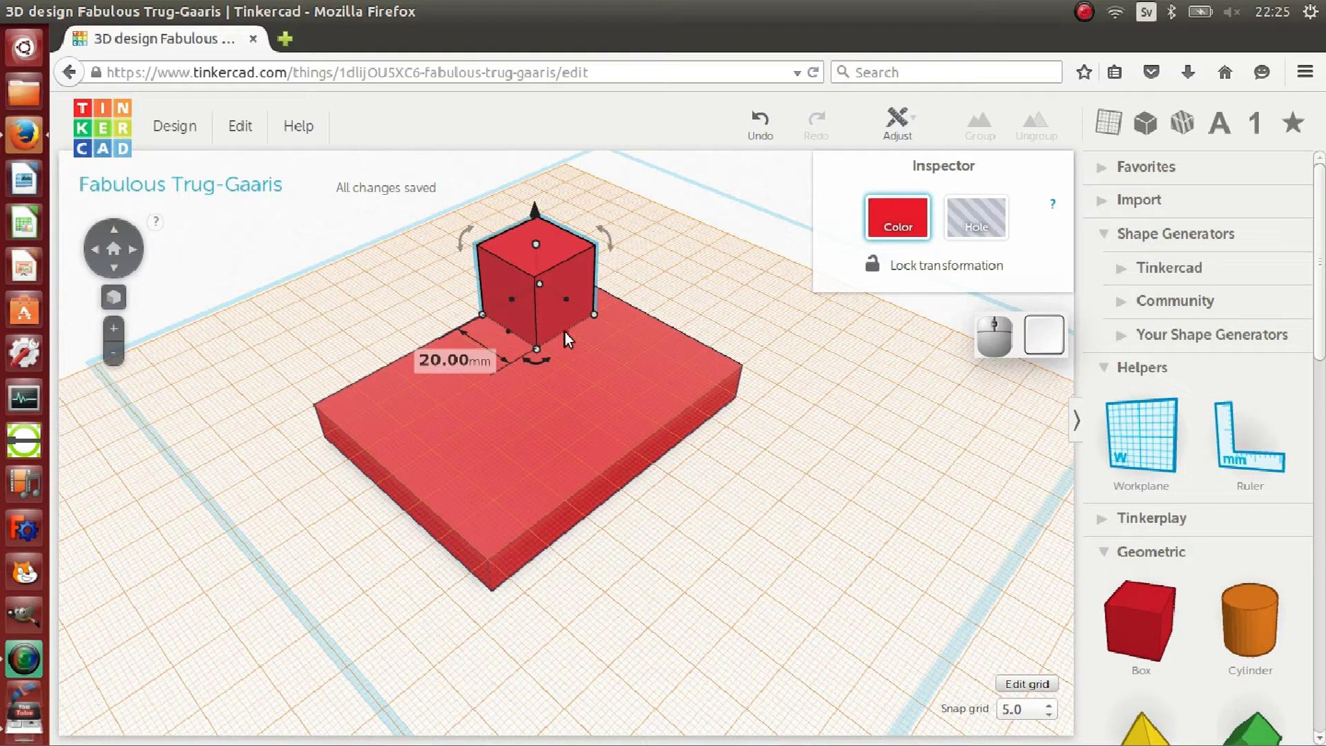
- Lengthen the new box to 45 mm and thin it to 10 mm
drag(565, 333, 692, 407)
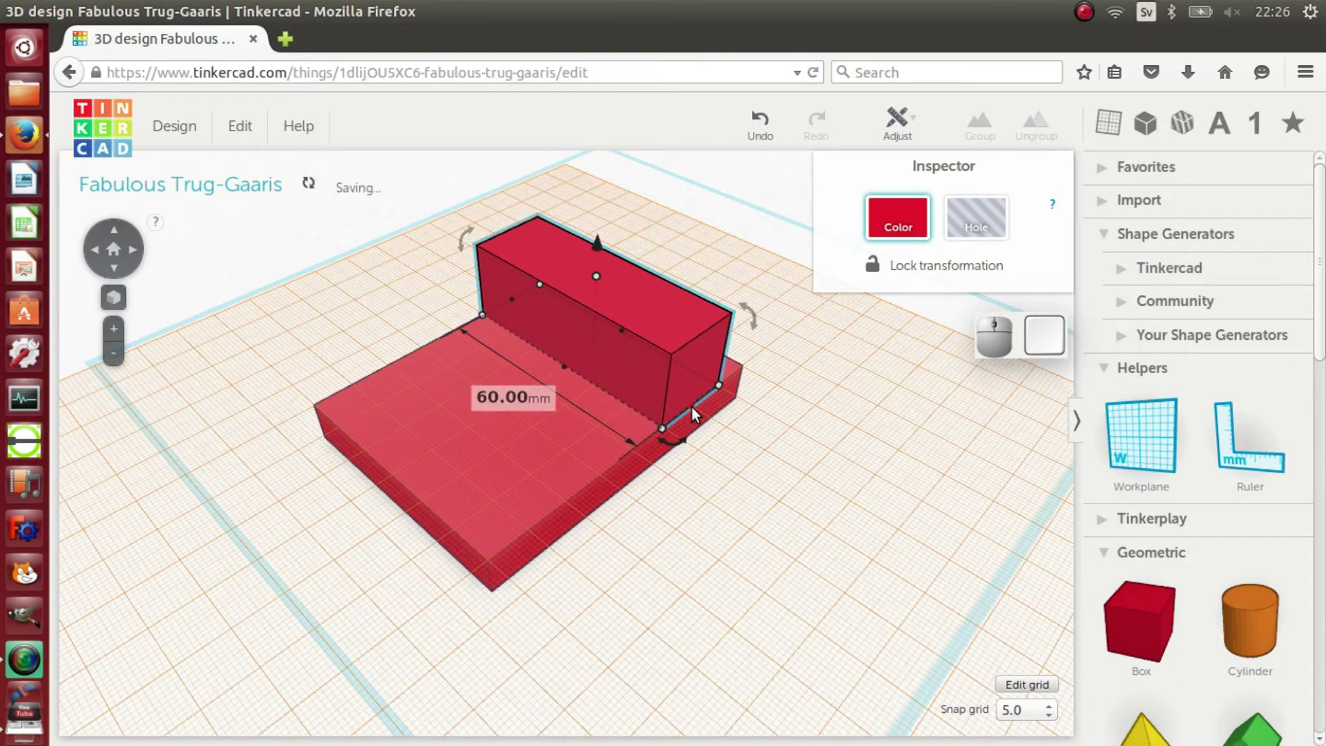
click(131, 254)
click(132, 252)
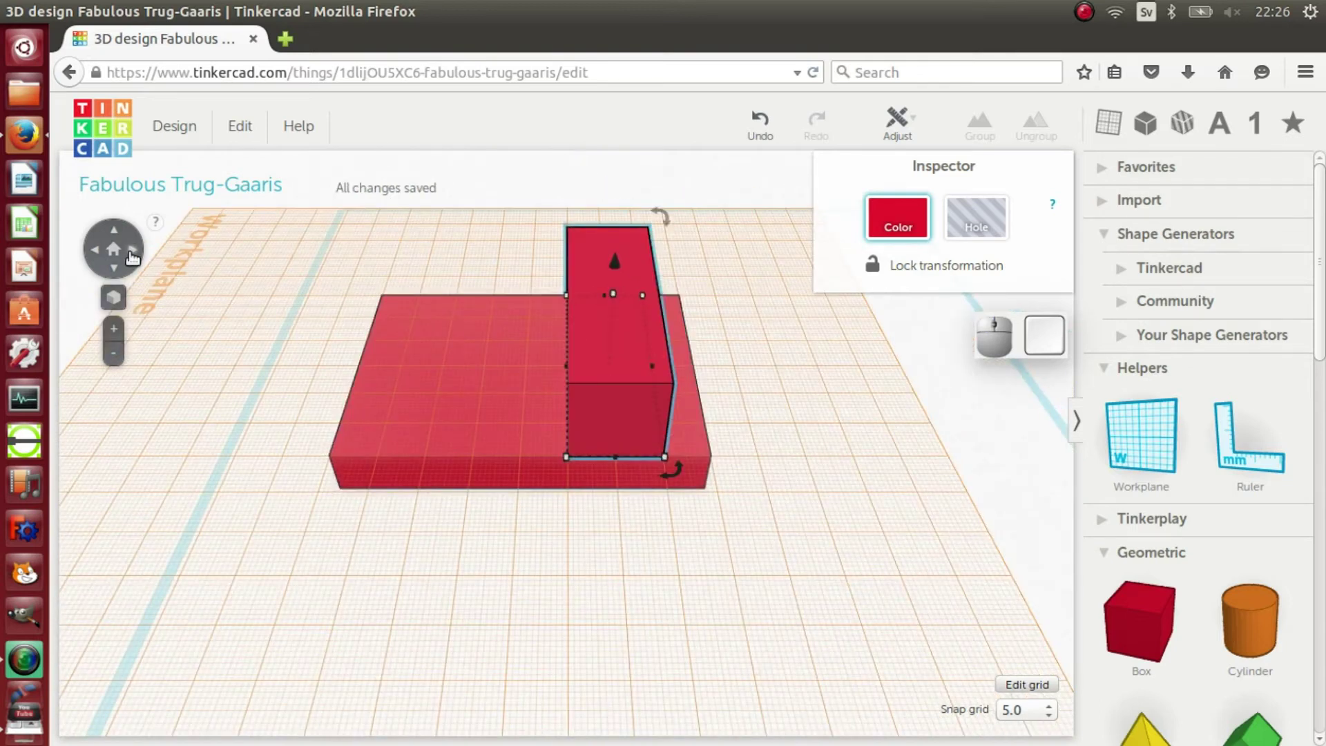
right_drag(986, 326, 596, 433)
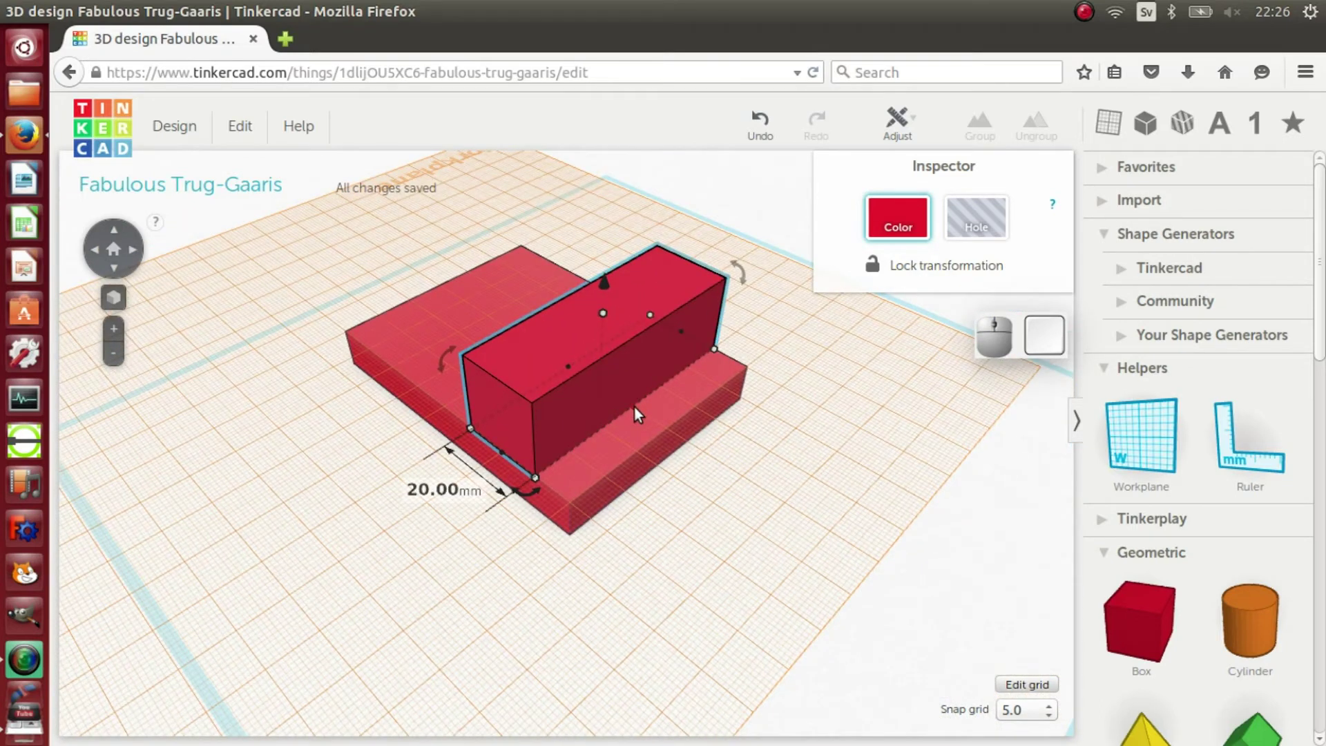
drag(634, 407, 599, 394)
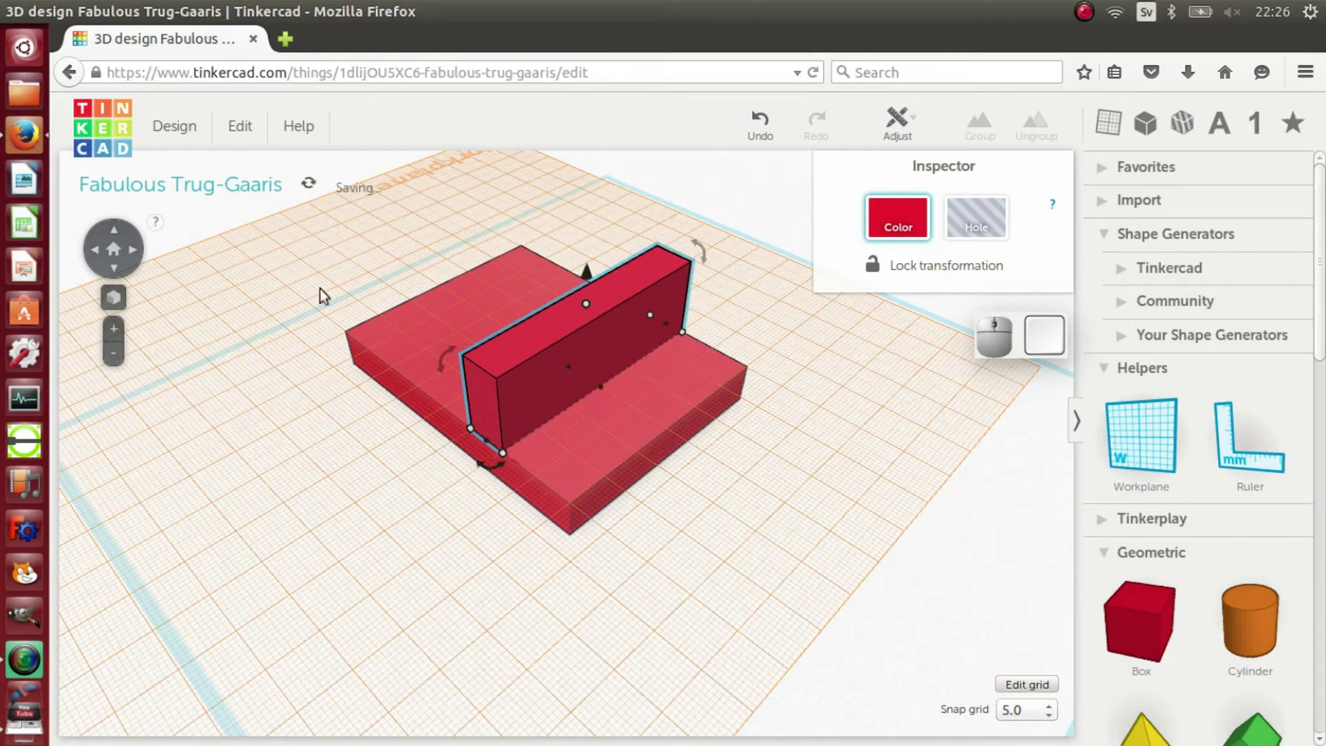
- Raise the wall's height to 35 mm
click(115, 269)
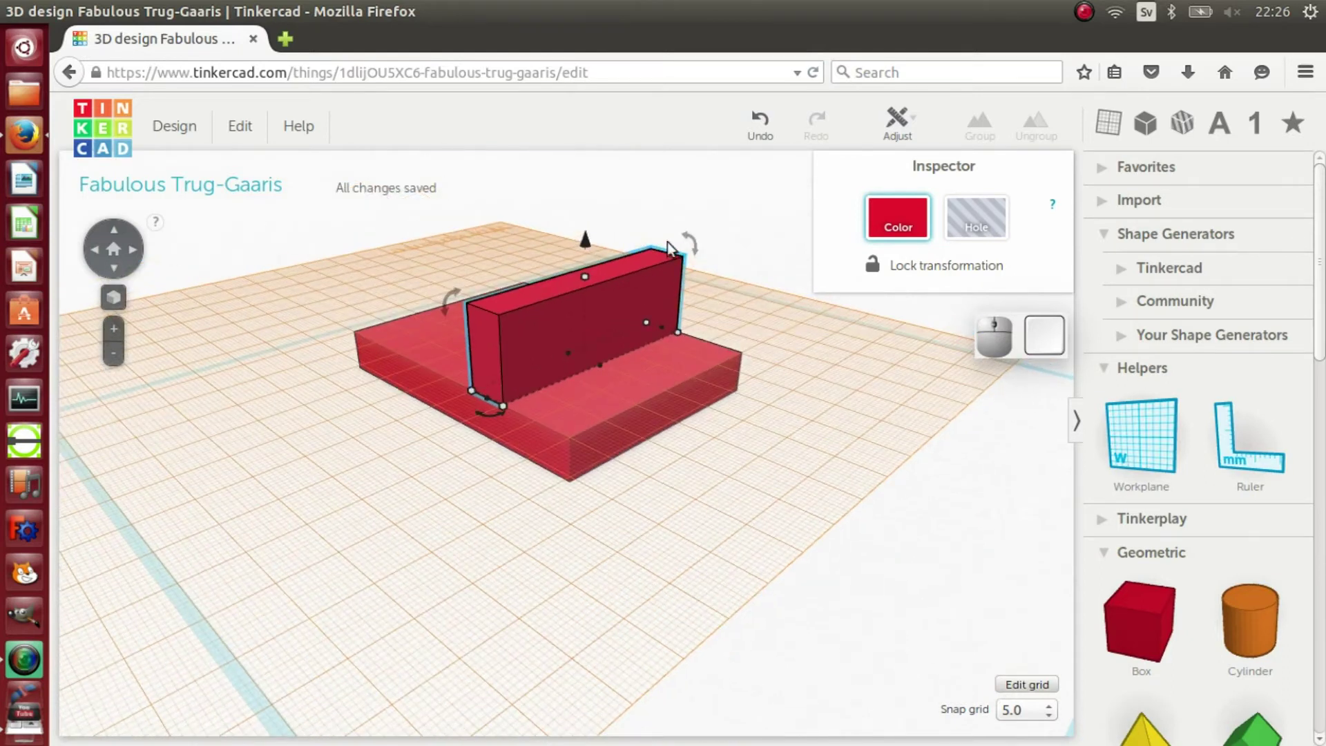
drag(586, 274, 588, 186)
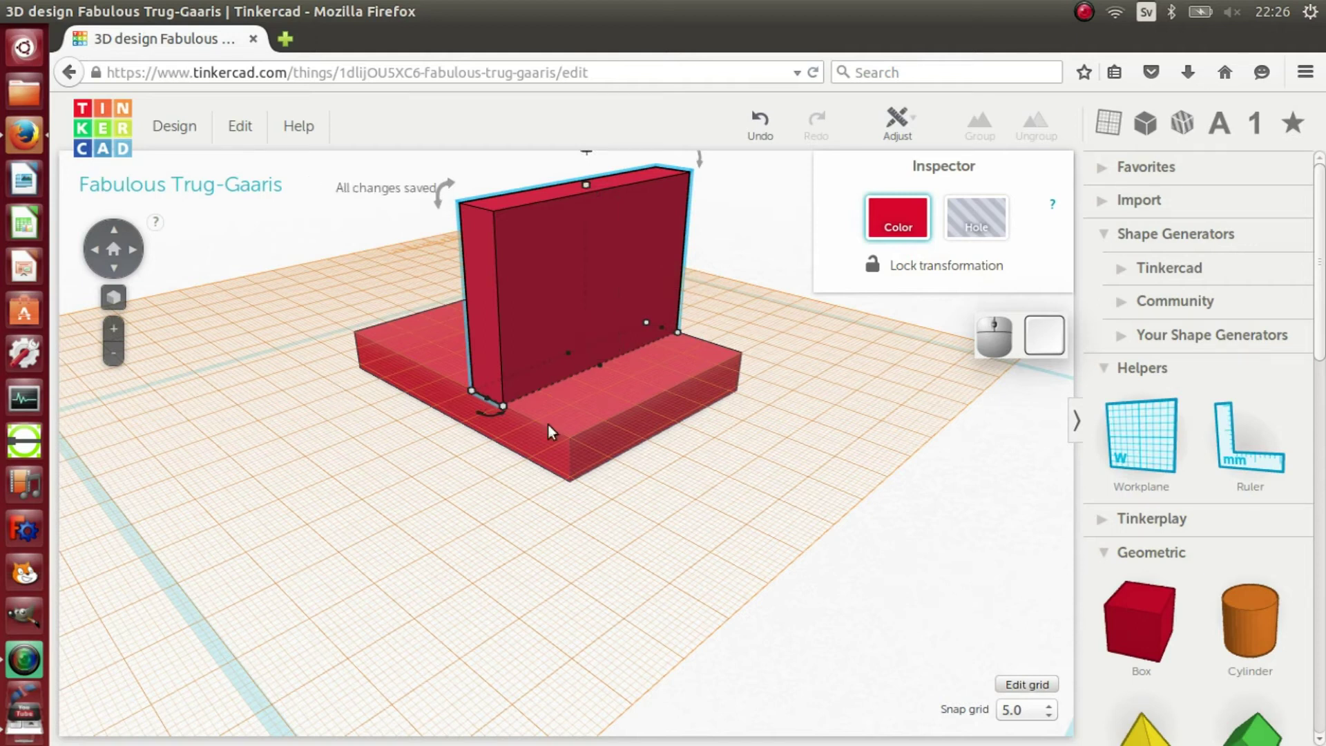
scroll(845, 356, down, 5)
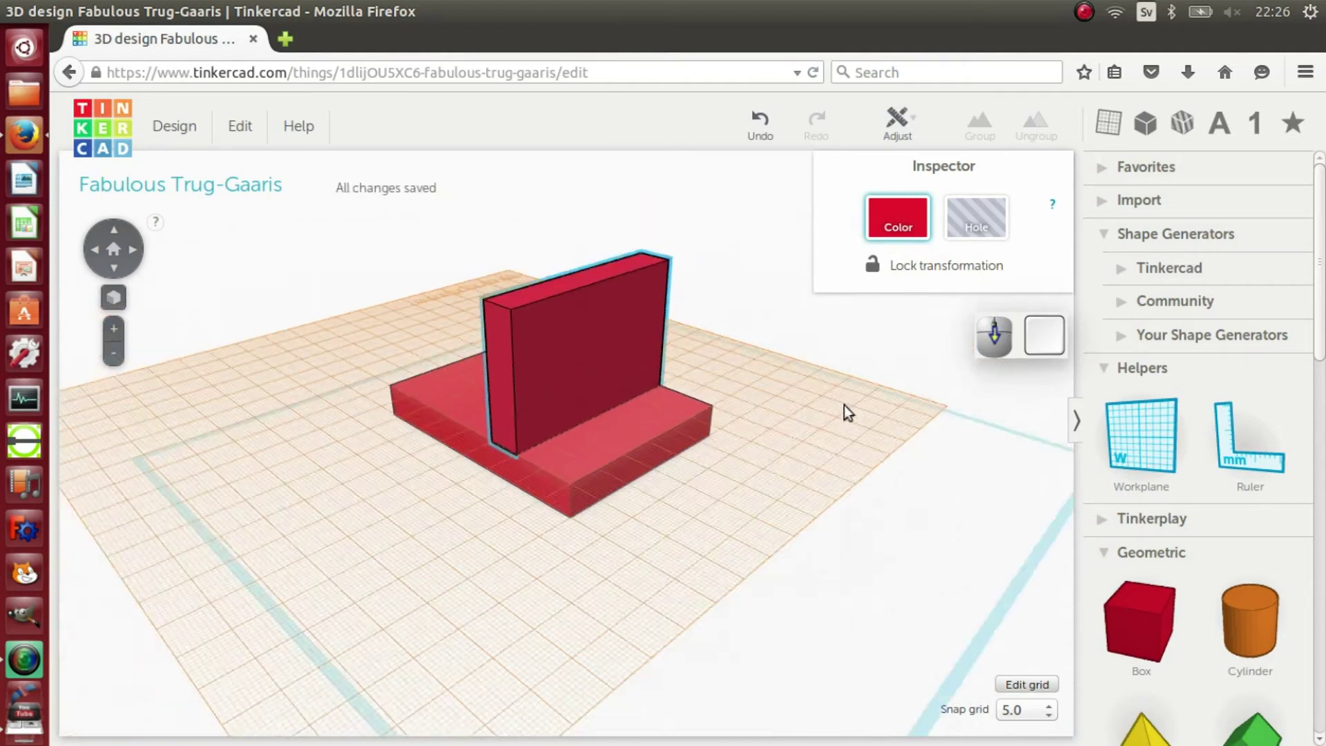
scroll(626, 490, up, 4)
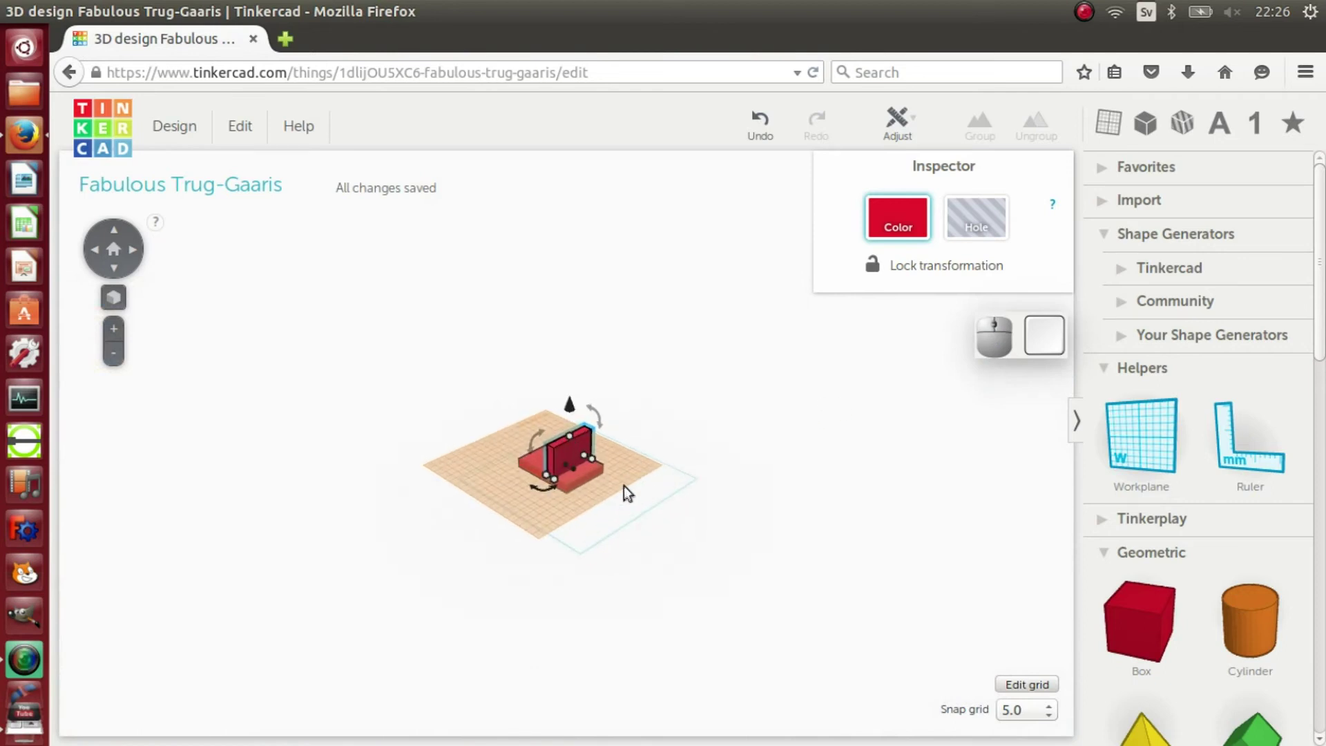
scroll(624, 485, up, 2)
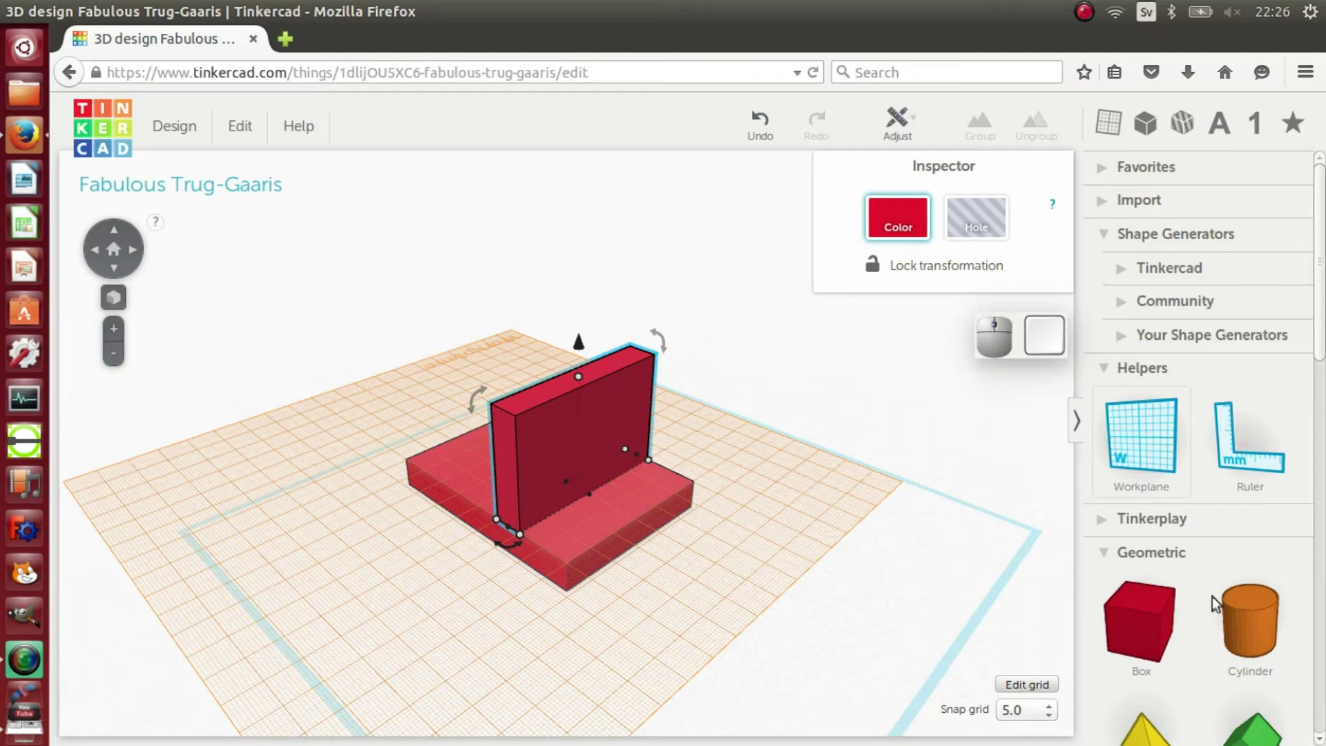
scroll(819, 432, up, 2)
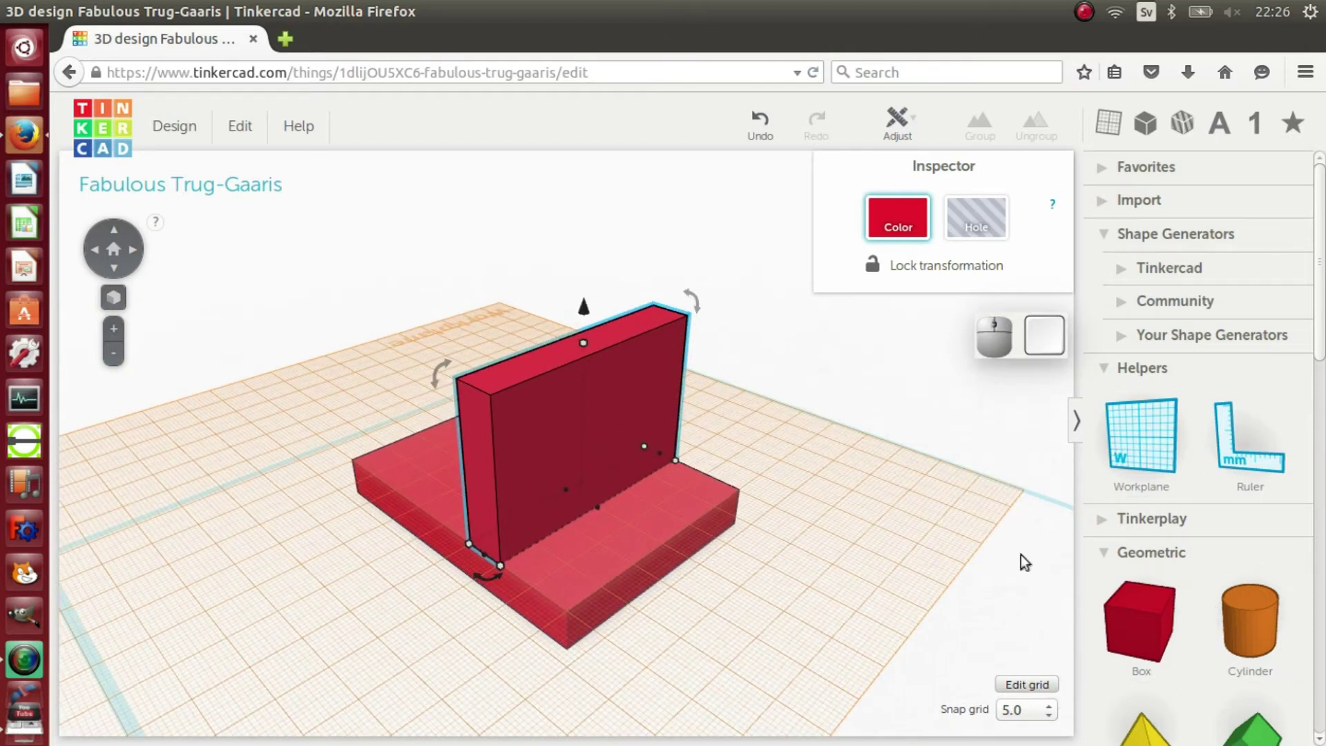
scroll(1215, 684, down, 2)
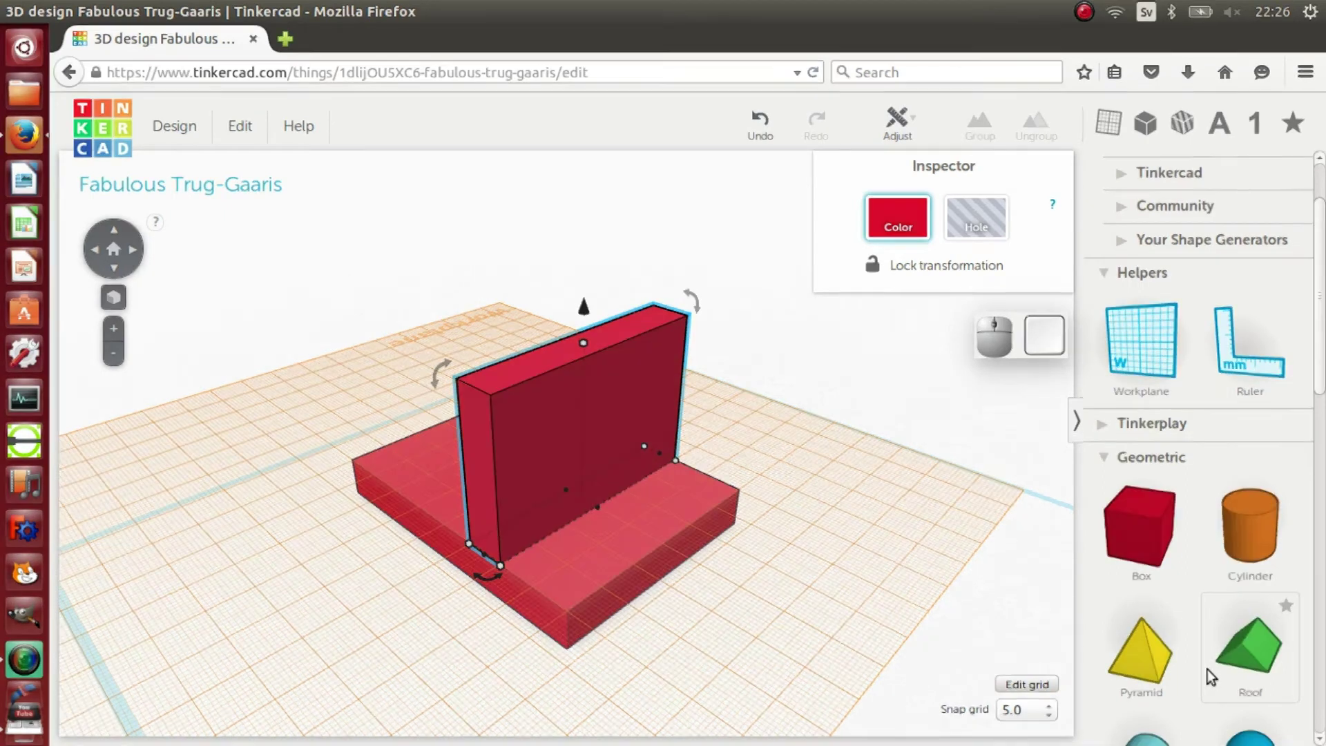
- Place a half-cylinder on the wall top, narrow it to 15 mm, and stretch it upward
scroll(1209, 675, down, 1)
mouse_move(1143, 283)
mouse_down()
mouse_move(1008, 305)
mouse_move(633, 323)
mouse_up()
drag(1137, 693, 660, 333)
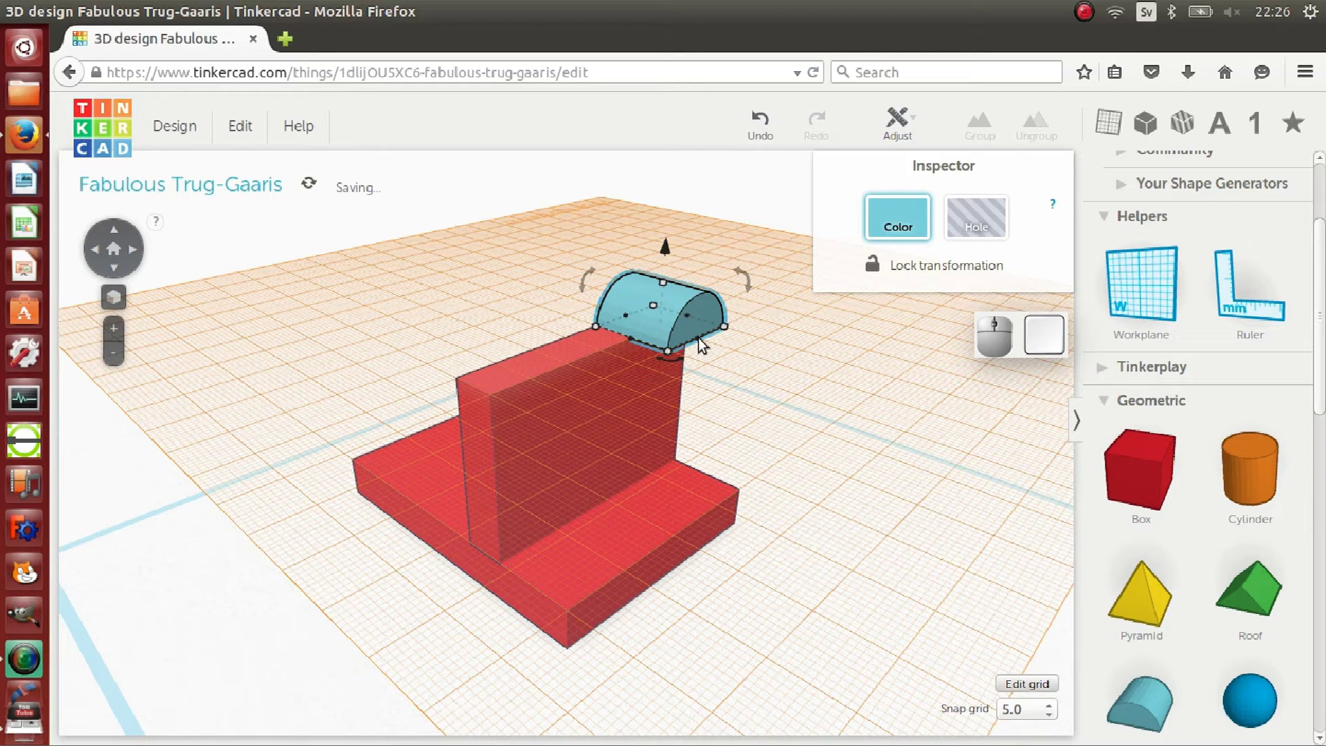
drag(698, 338, 486, 393)
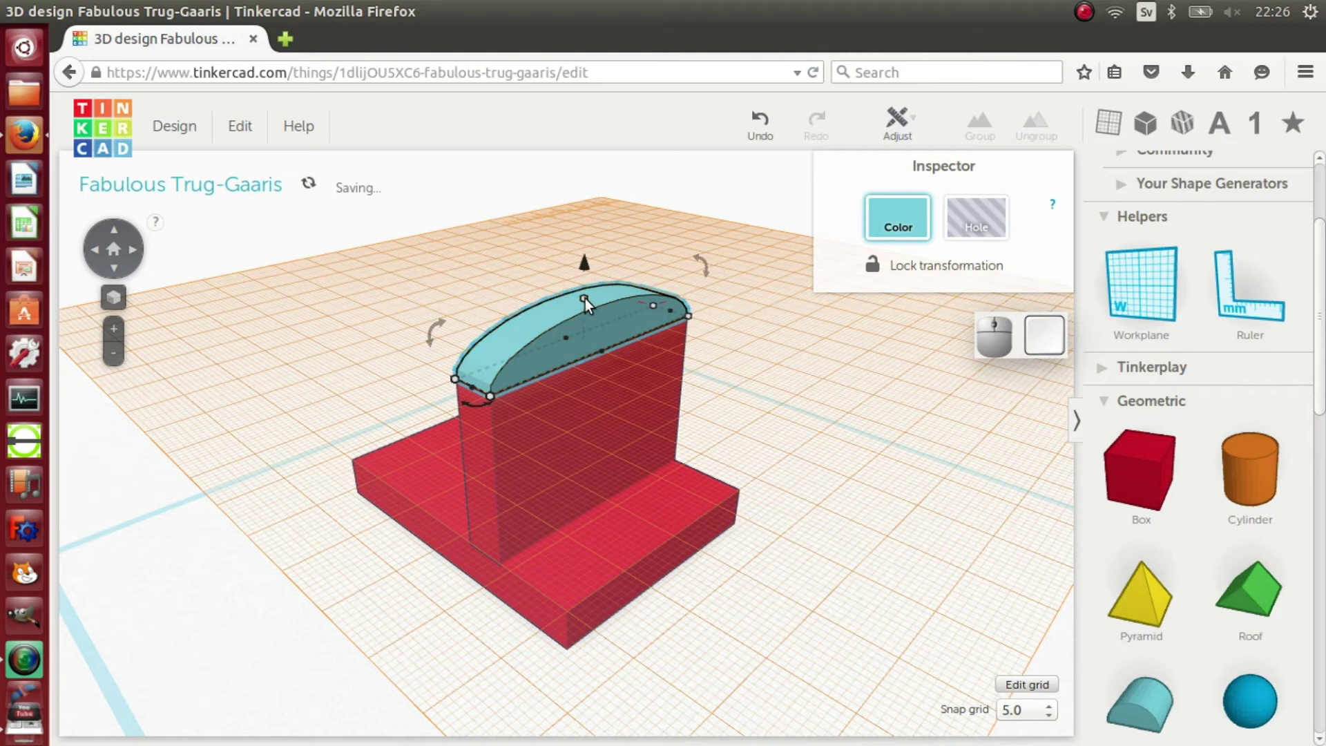
drag(584, 300, 592, 204)
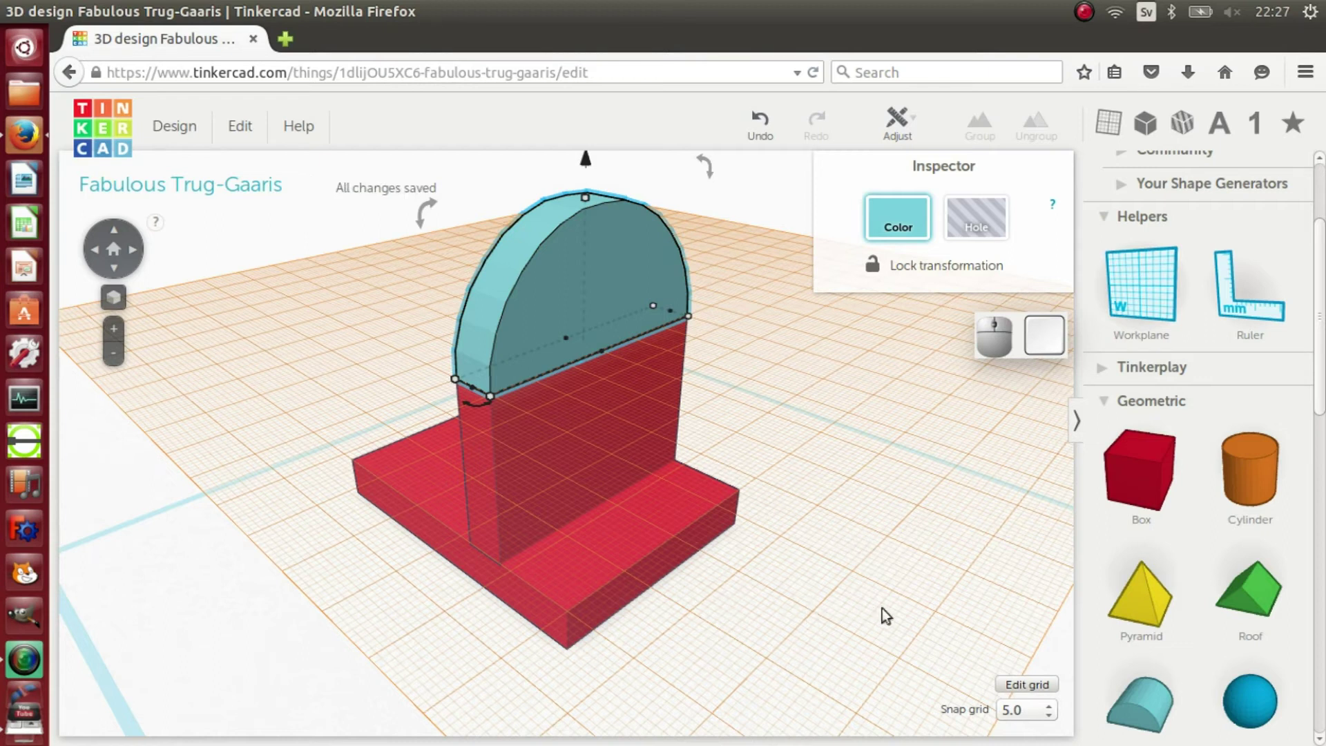
- Box-select the slab, wall and half-cylinder and group them into one object
drag(902, 617, 354, 148)
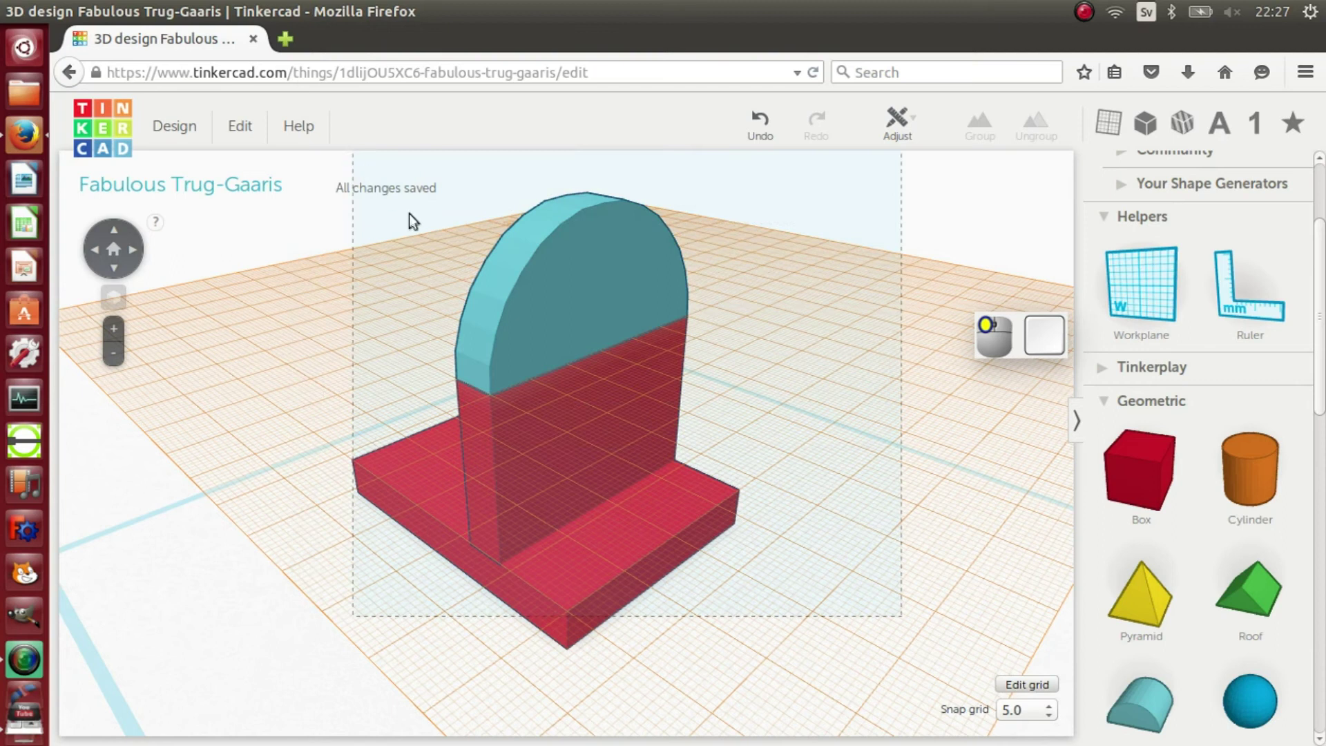
drag(853, 707, 269, 150)
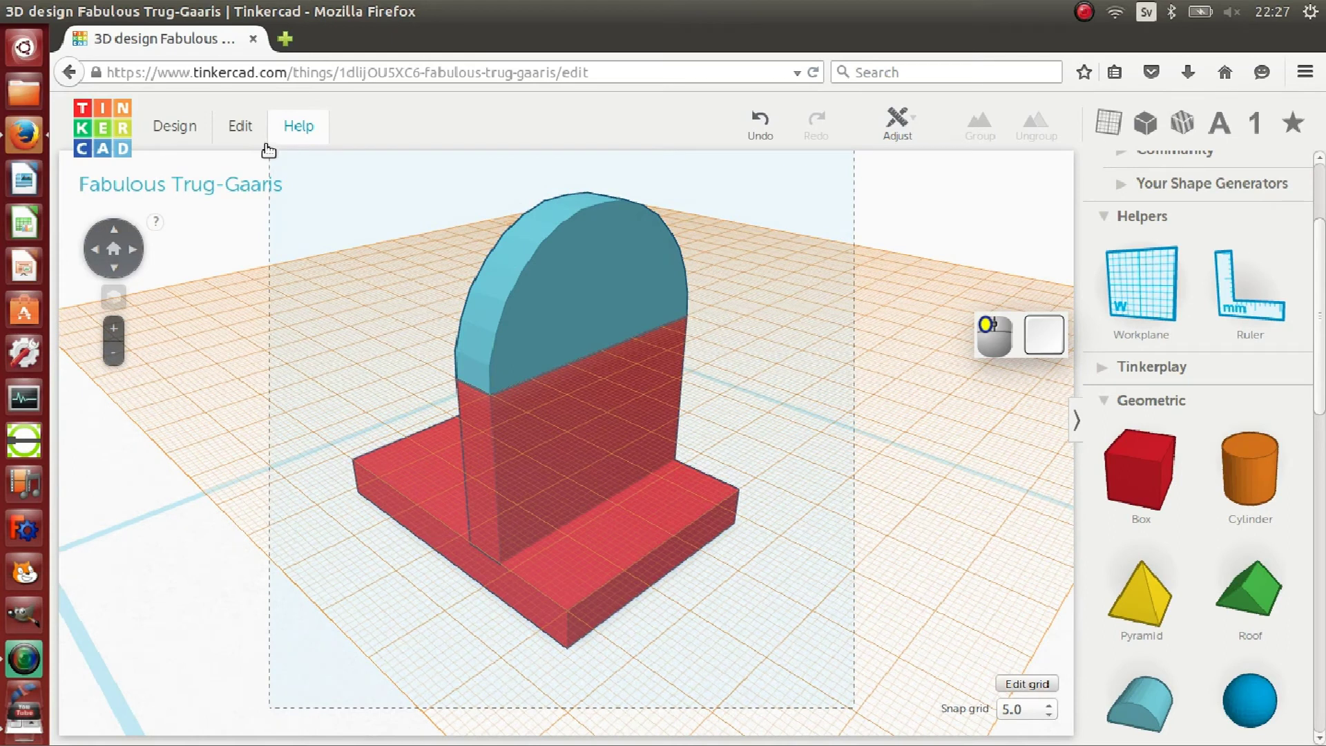
drag(269, 150, 270, 166)
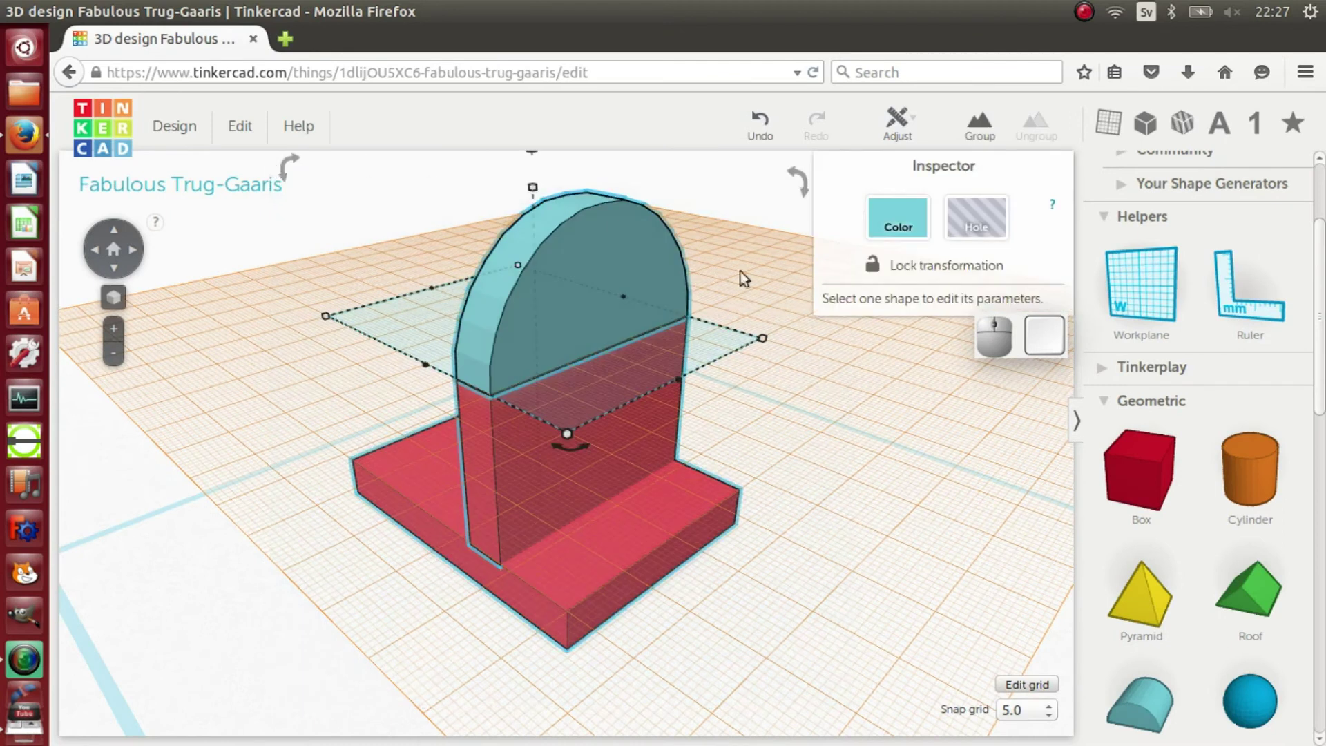
click(982, 132)
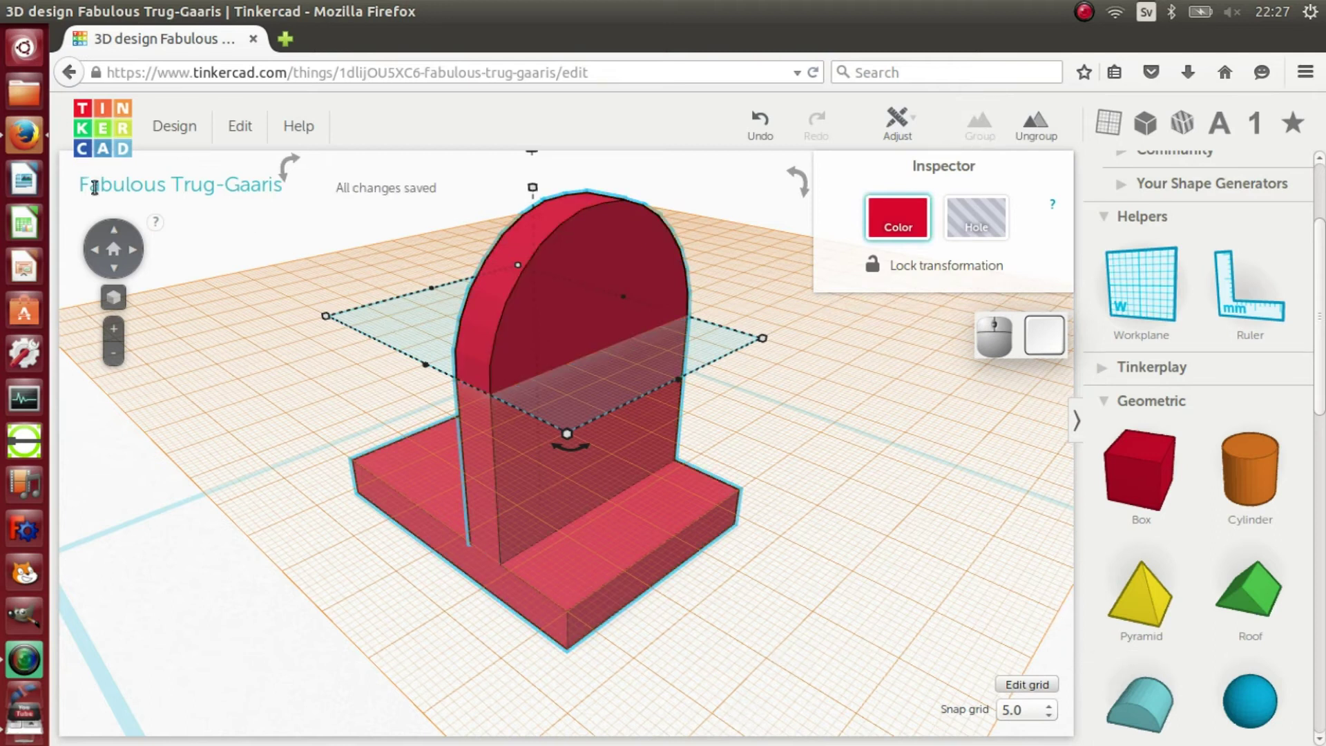
- Set a workplane on the wall's front face and drag a cylinder onto it
click(115, 261)
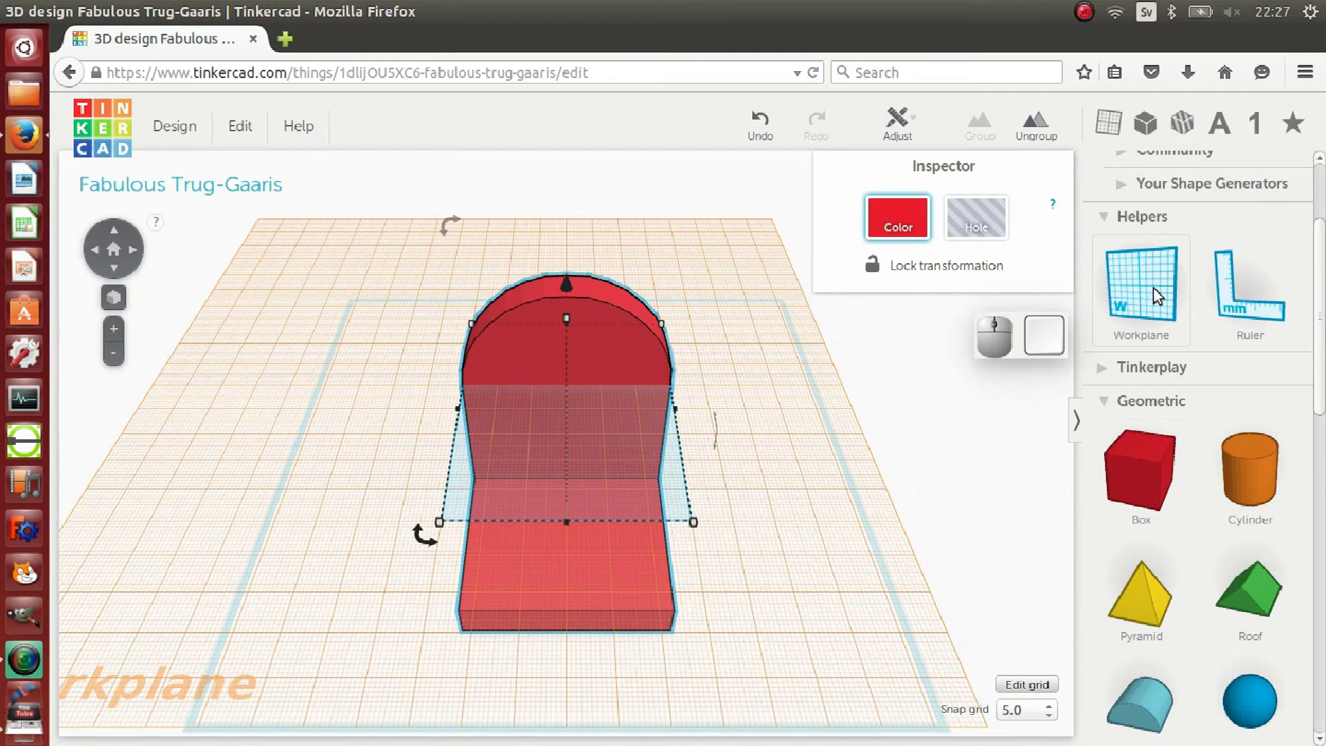
click(1147, 301)
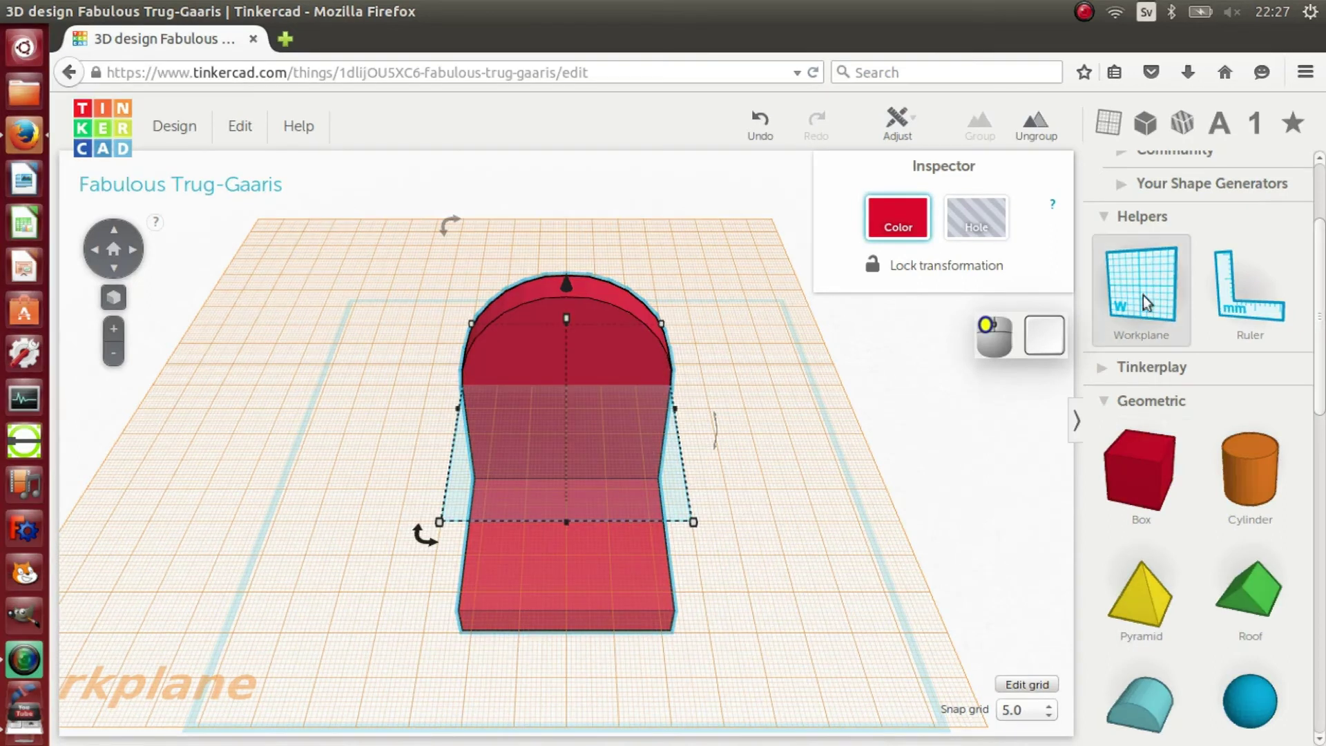
click(600, 357)
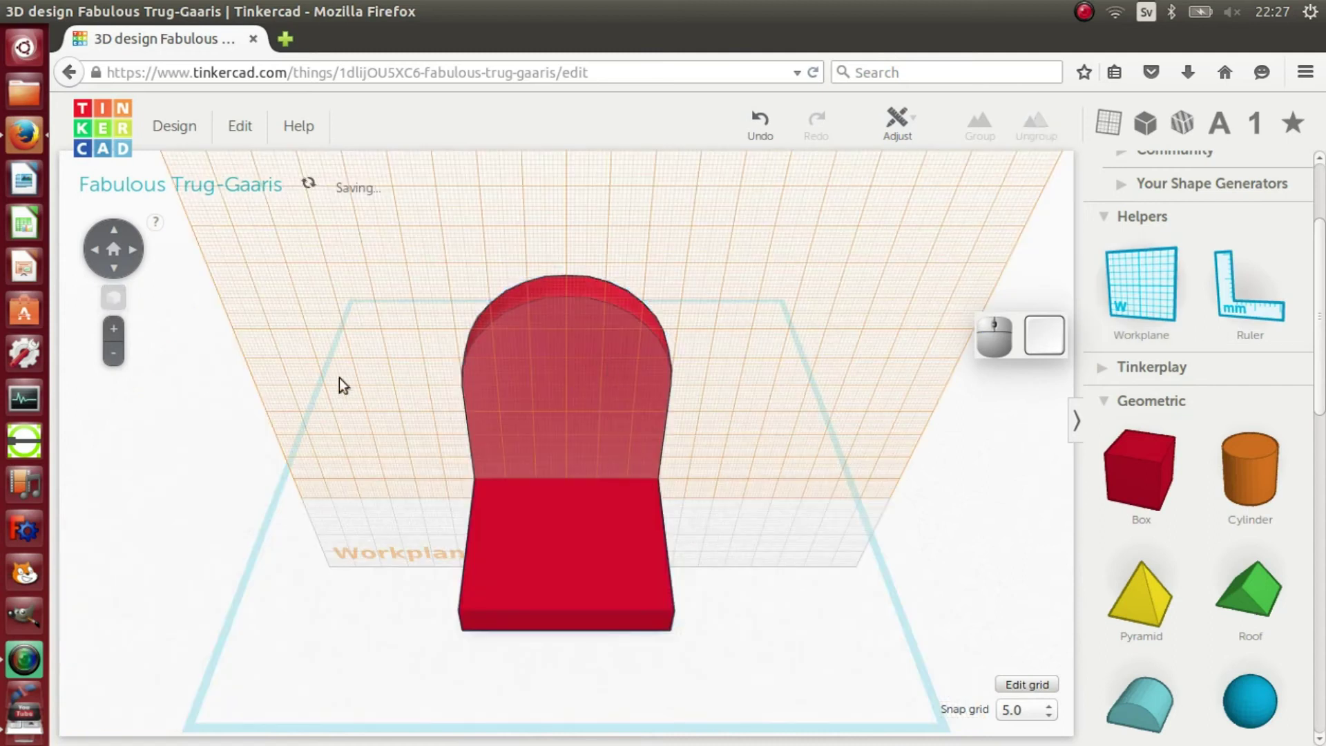
click(114, 269)
click(114, 269)
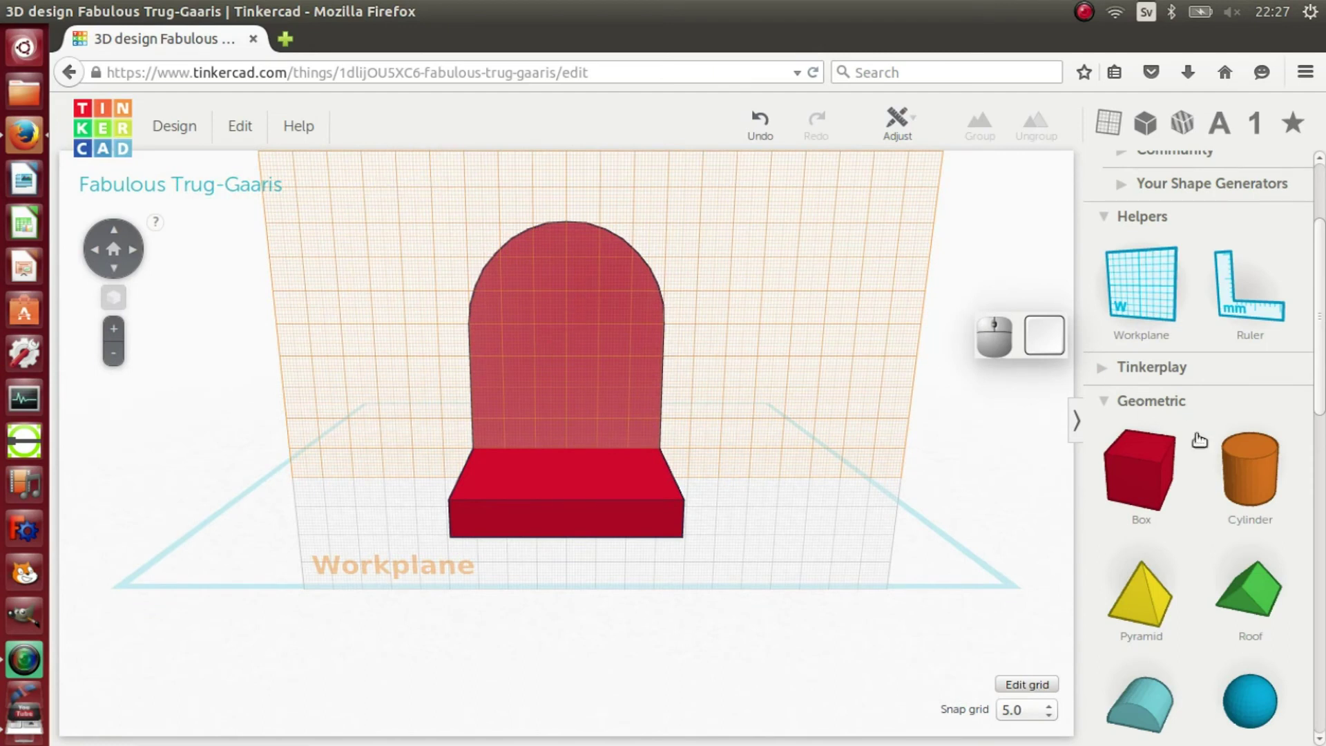
drag(1257, 487, 533, 341)
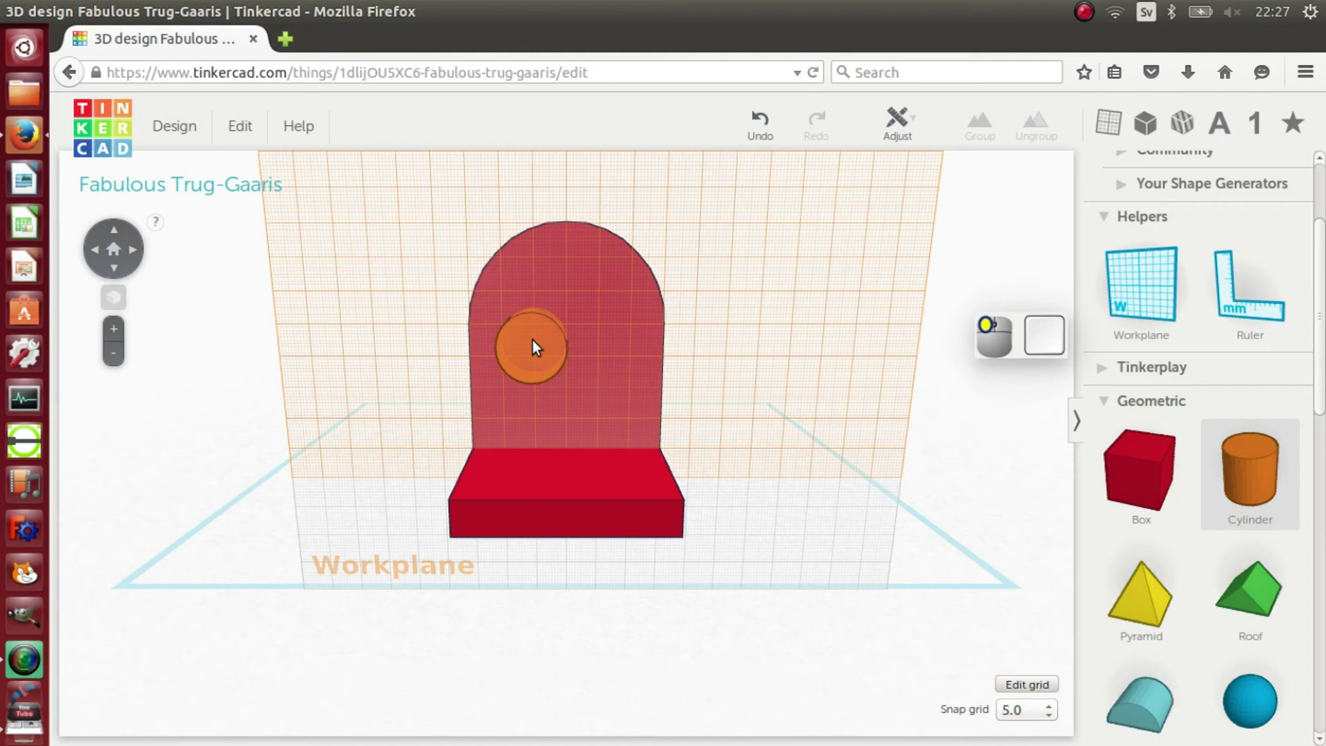
- Drop the cylinder on the arched wall and lengthen it through the wall
drag(533, 340, 533, 341)
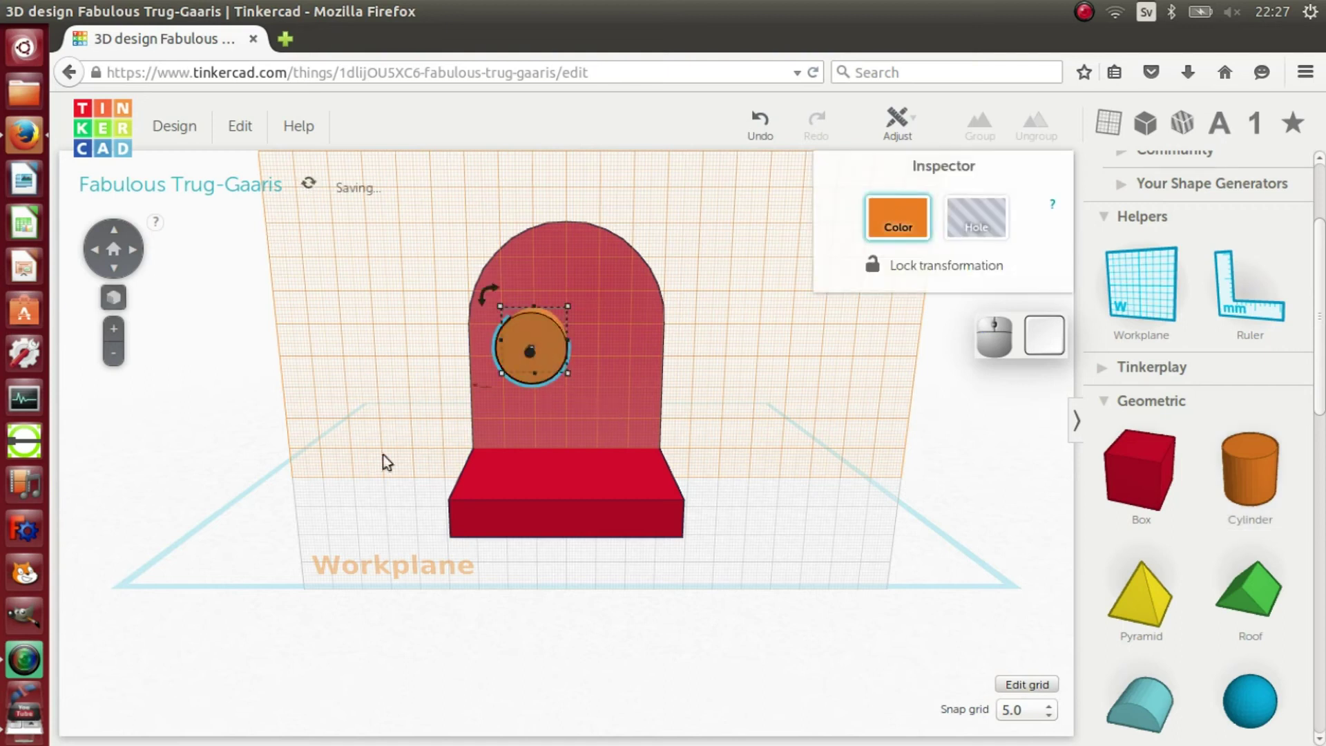
click(95, 250)
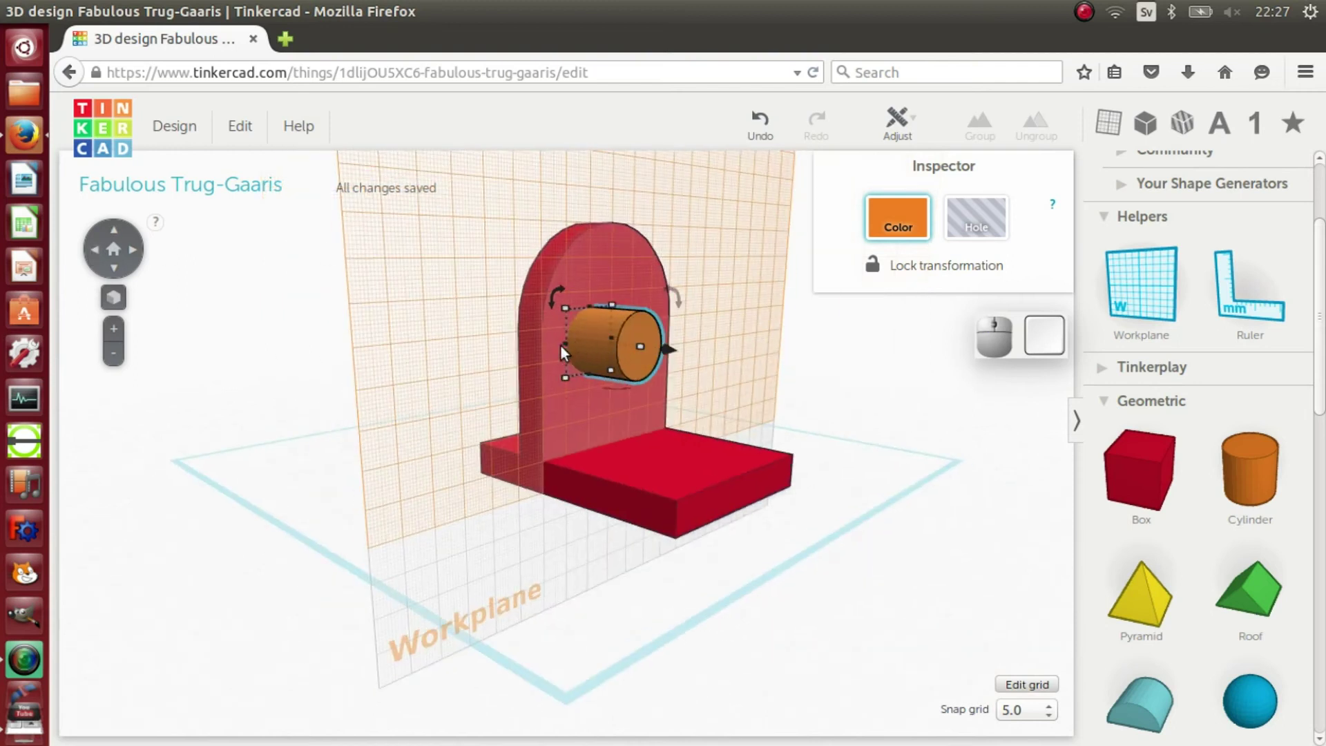
drag(565, 345, 554, 347)
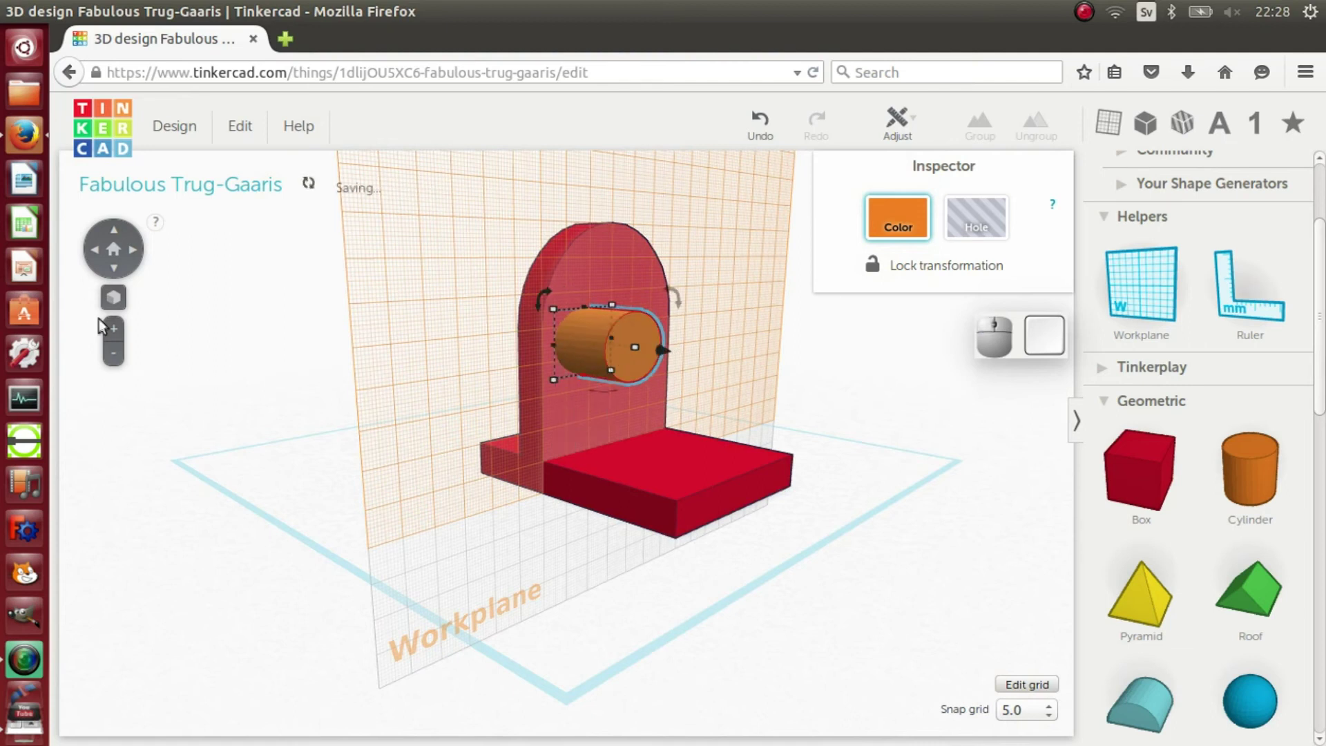
click(133, 248)
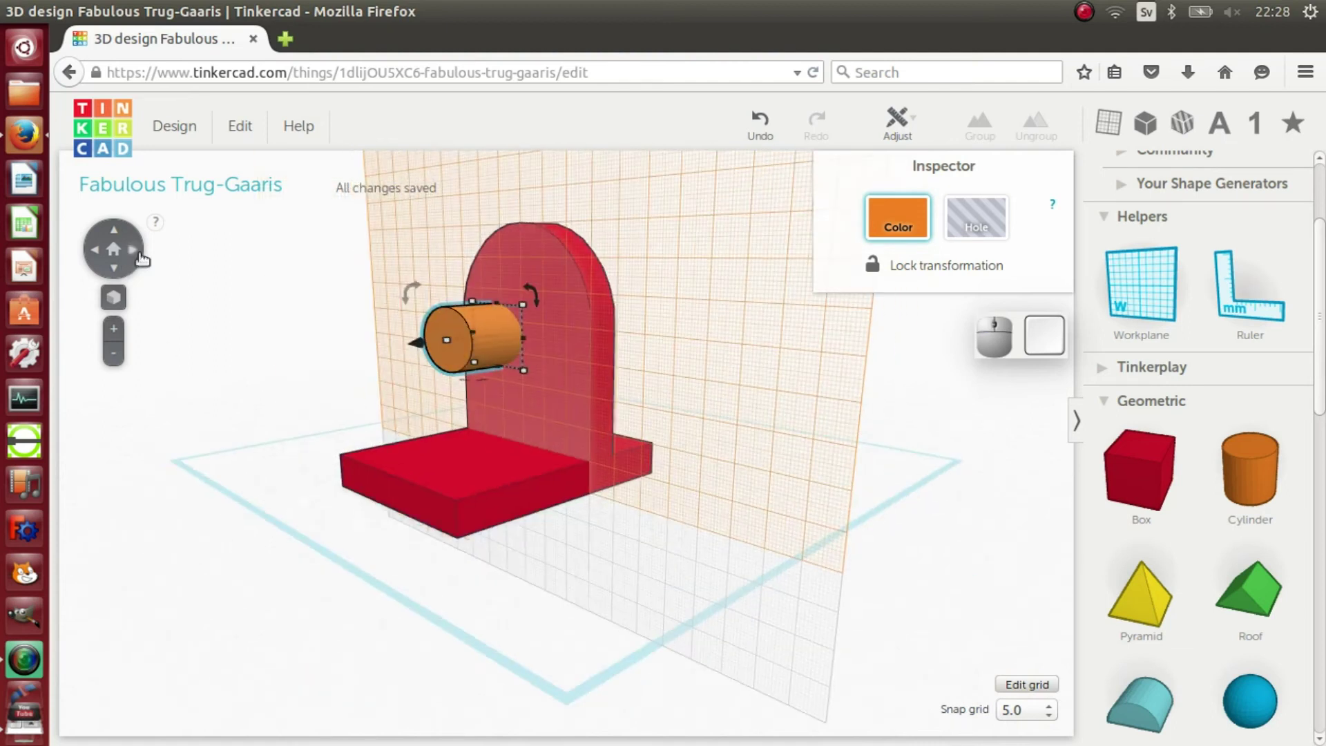
drag(523, 339, 535, 342)
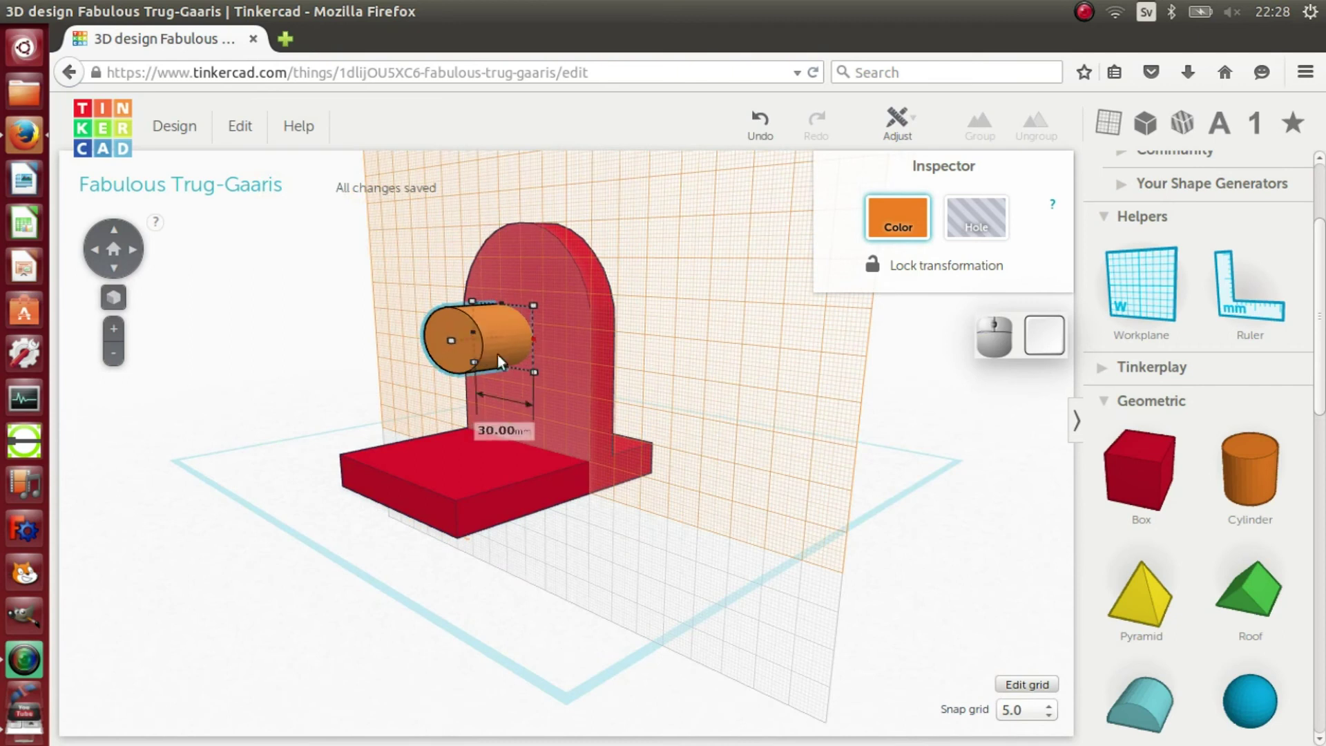
click(96, 249)
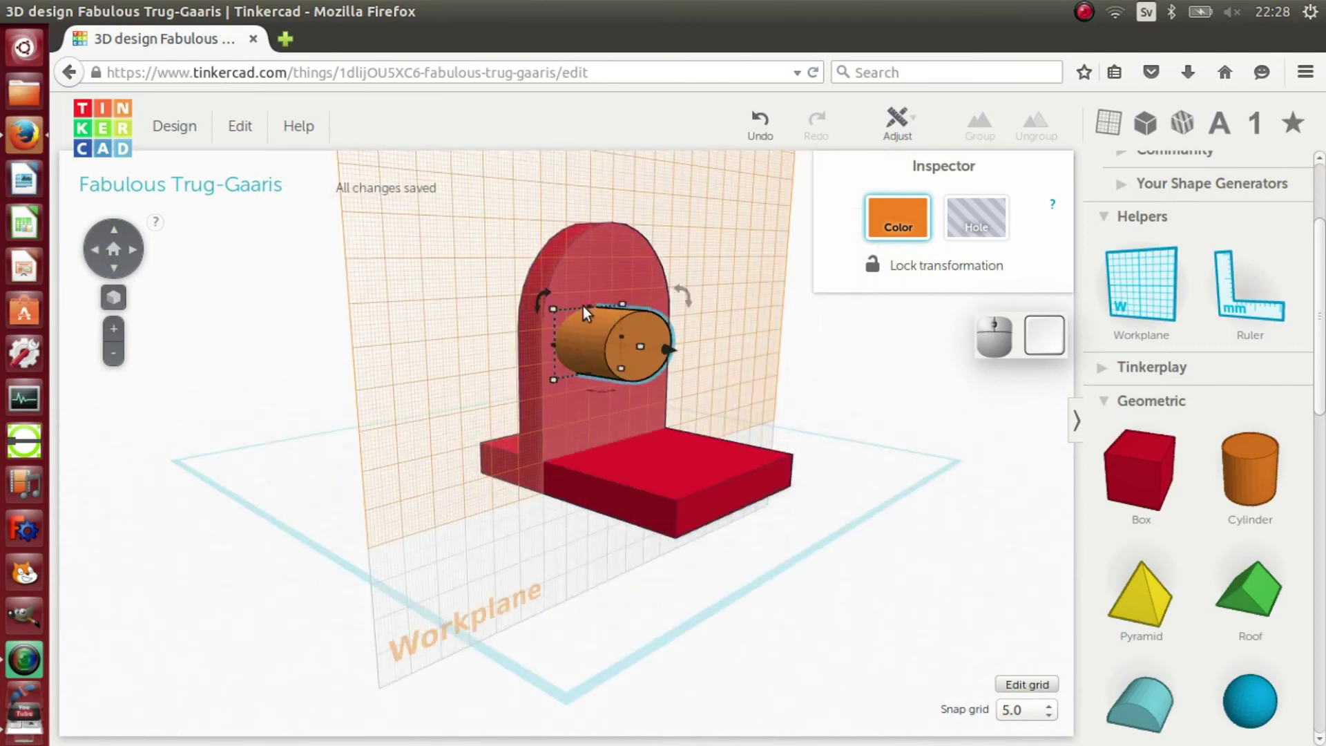
- Make the cylinder 30 mm tall and shorten its depth so it sinks into the wall
drag(590, 306, 595, 287)
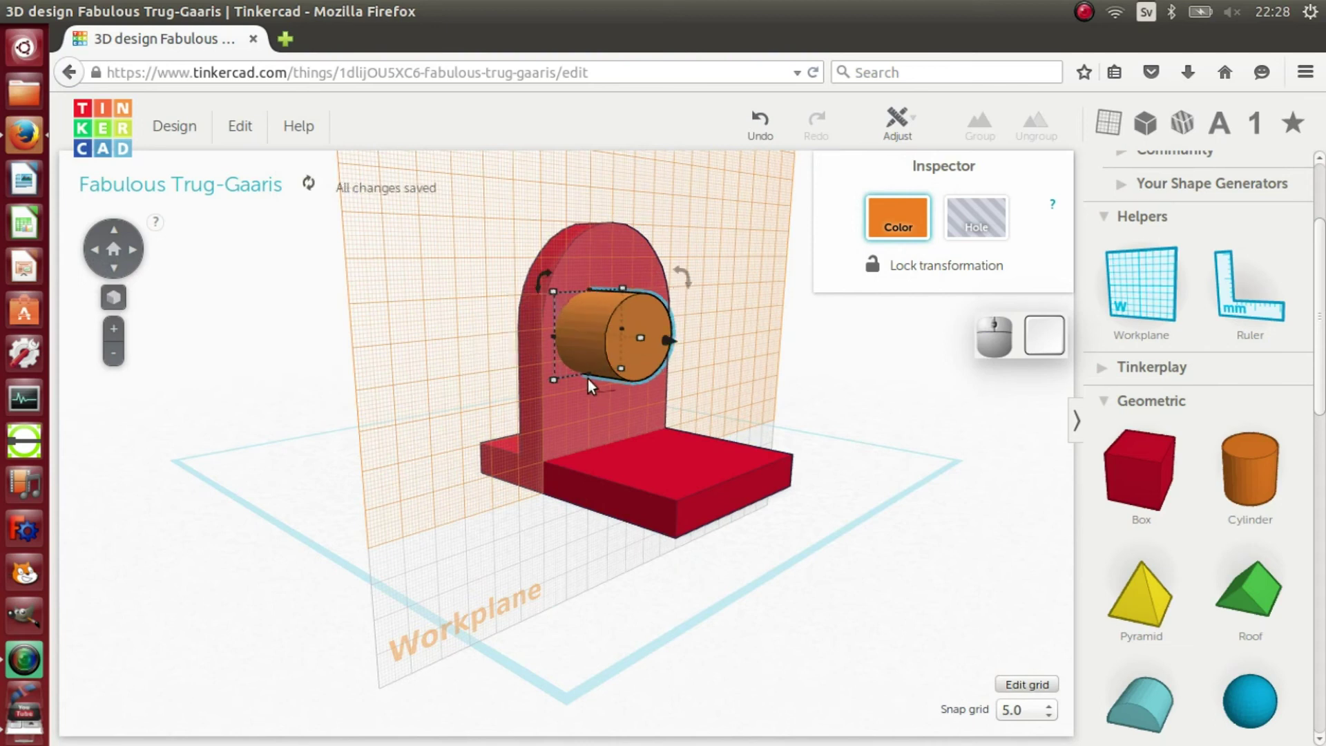
drag(587, 377, 588, 389)
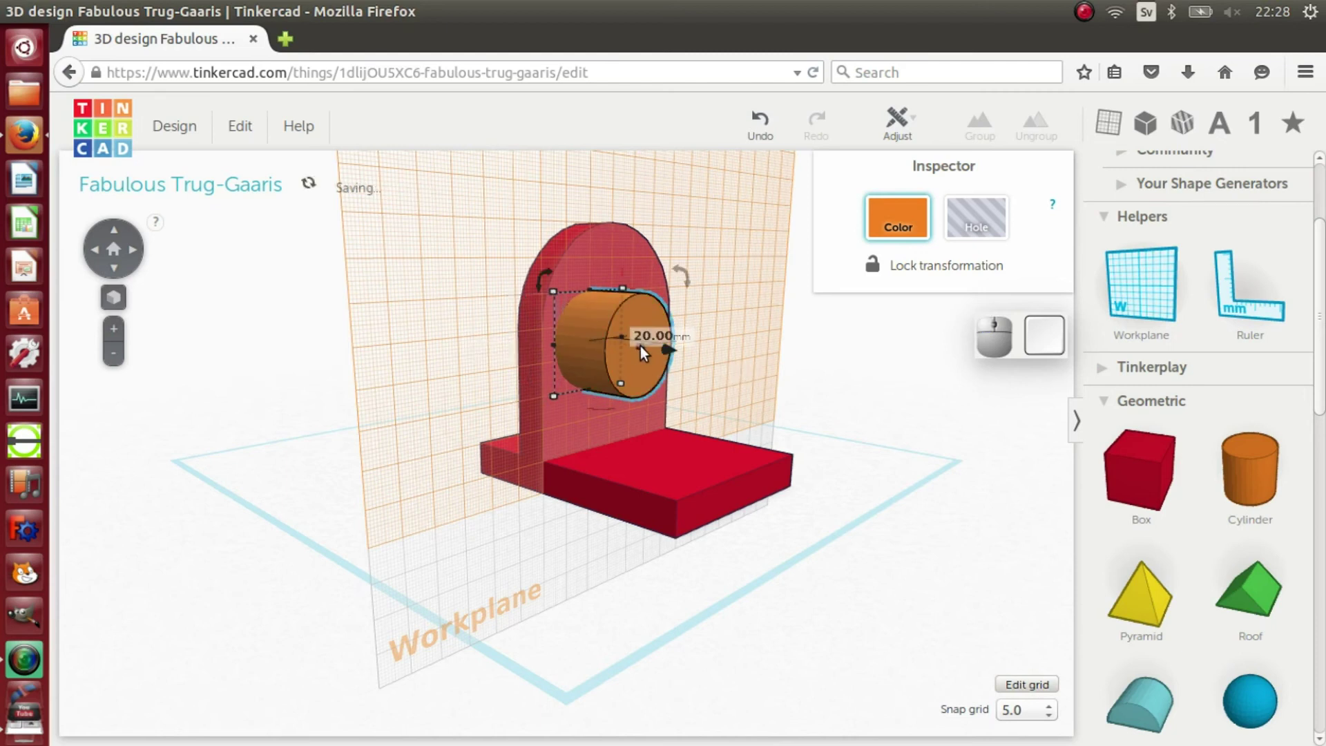
drag(640, 346, 610, 345)
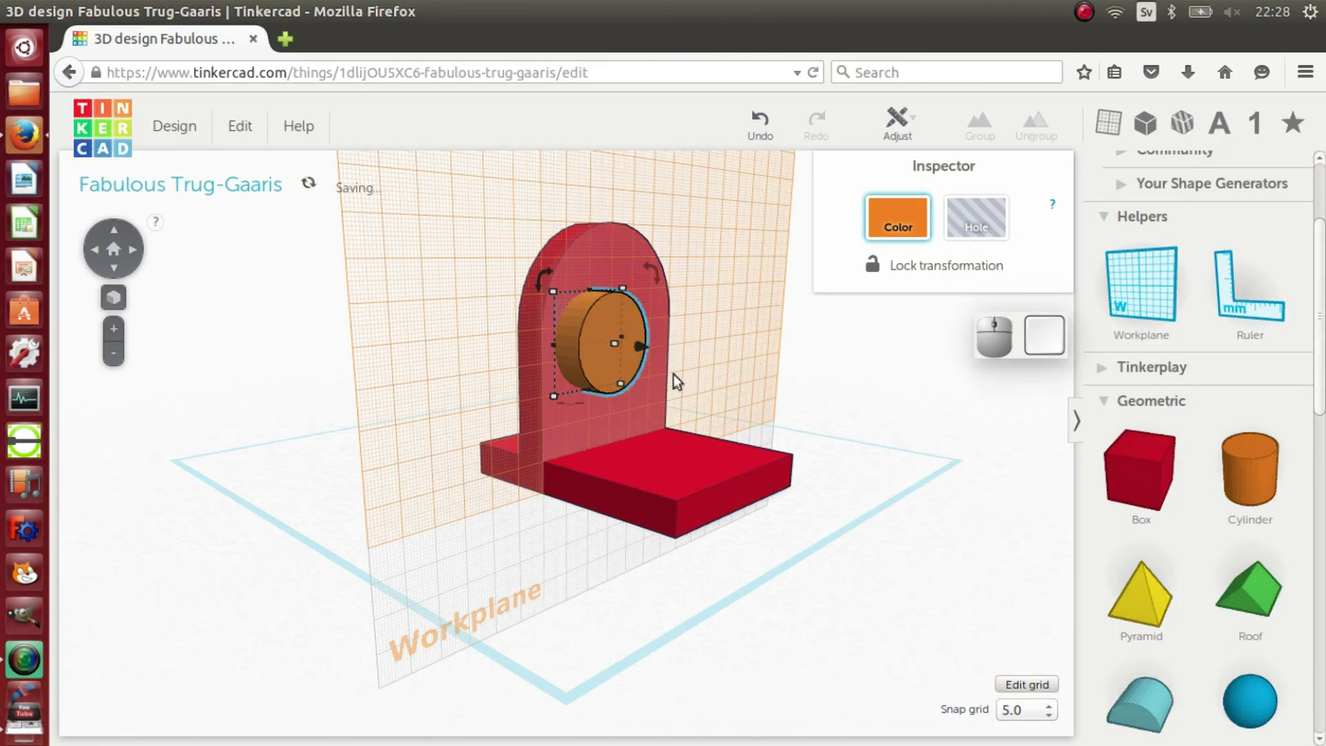
drag(644, 346, 612, 342)
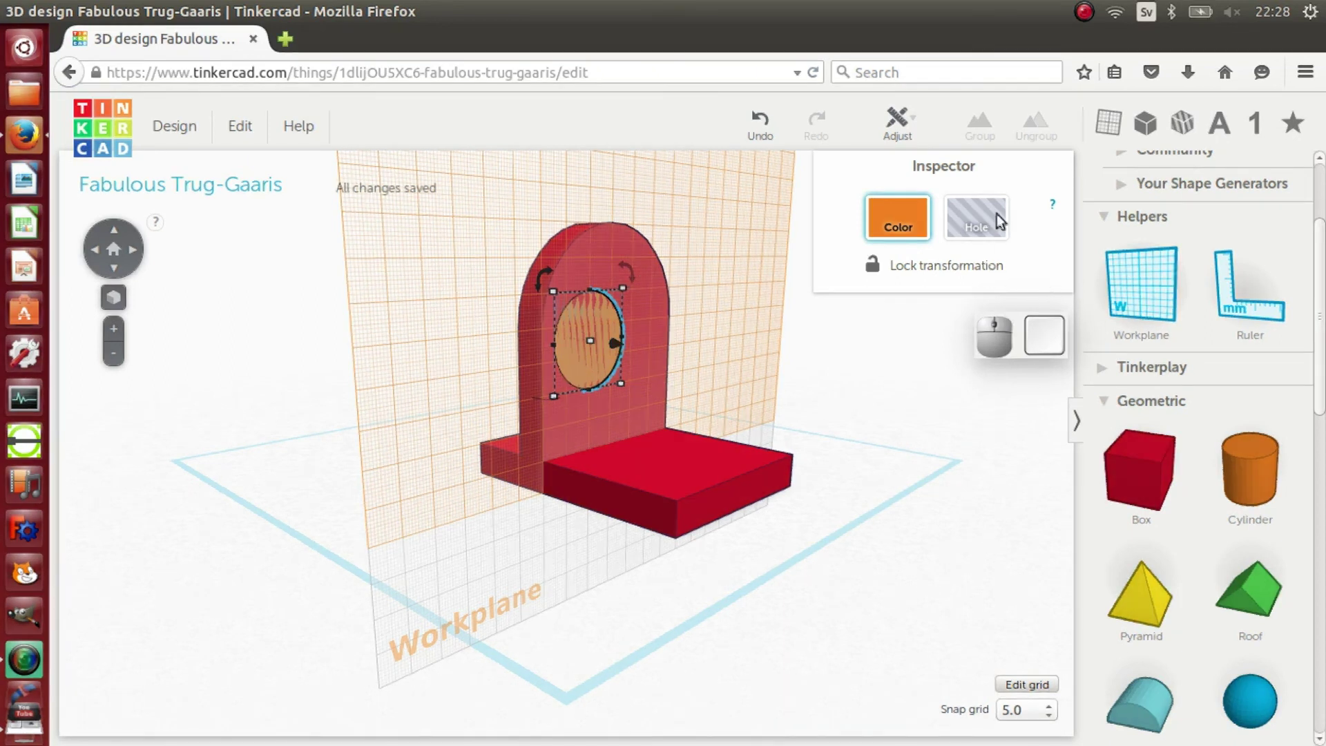
- Make the orange disc a hole and reset the workplane flat onto the ground
click(959, 207)
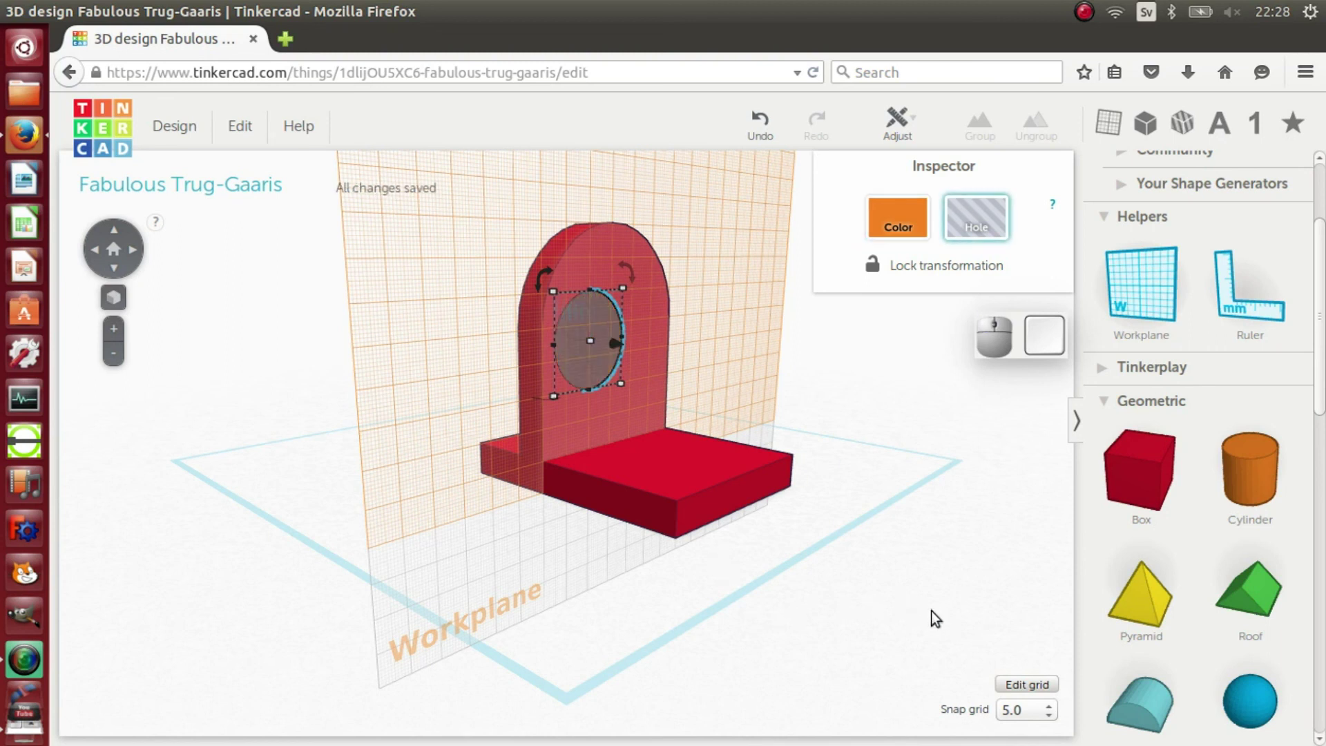
drag(1165, 293, 857, 496)
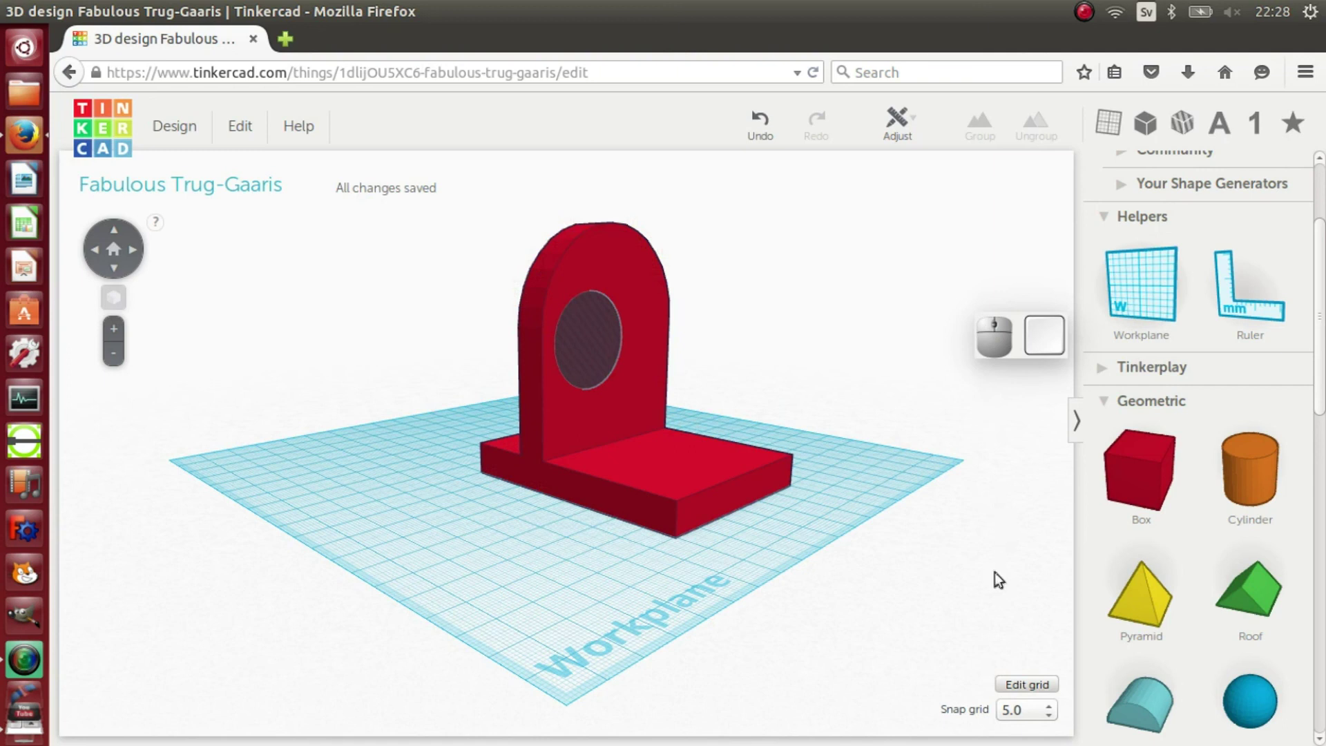
- Marquee-select the red arched stand and the circular hole together
drag(995, 576, 363, 170)
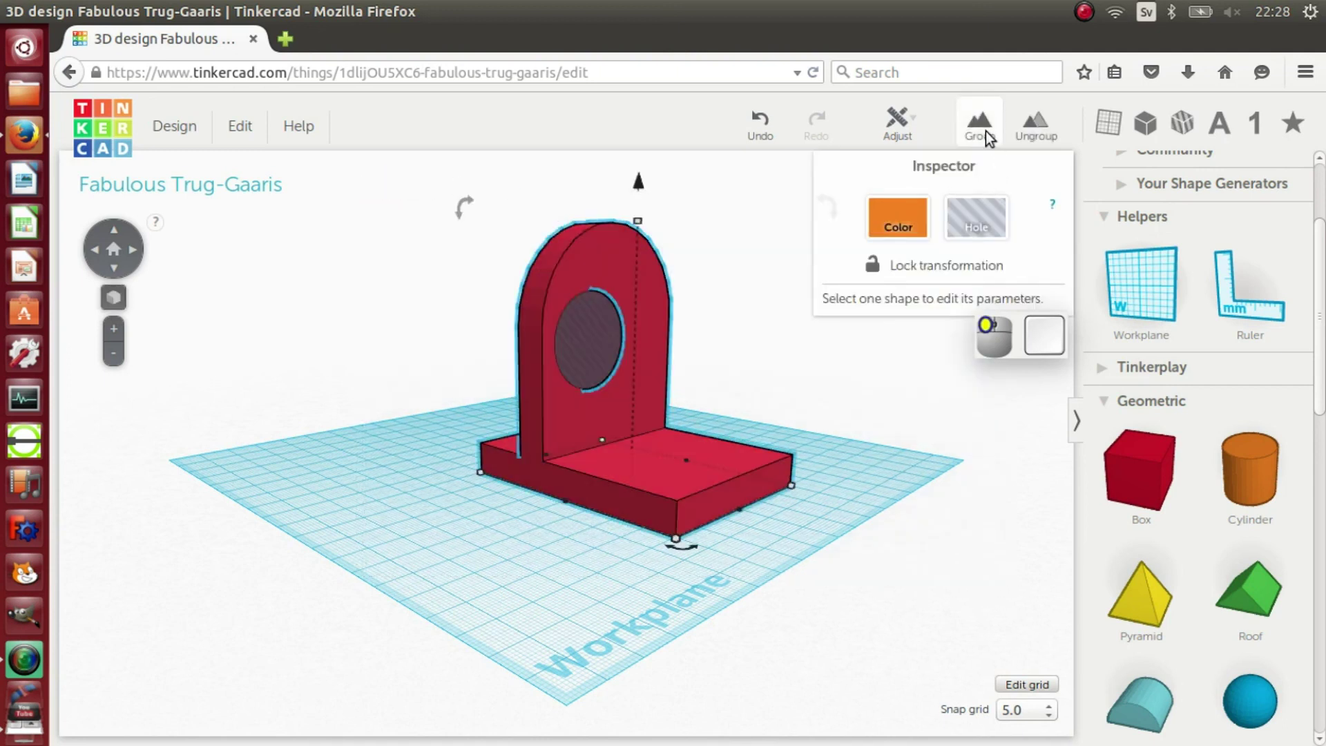